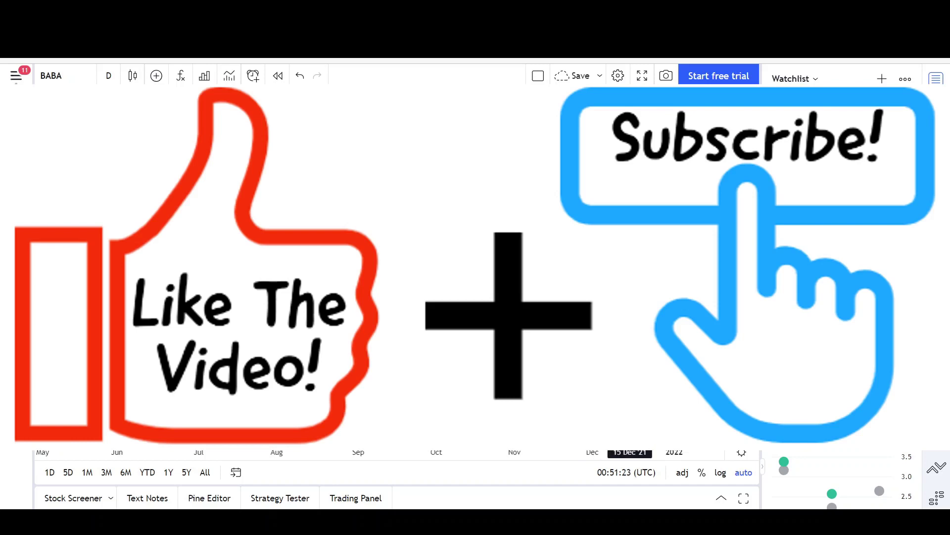
Step: Draw an upward arrow from the late-December low near 110 up to about 130
scroll(631, 351, "up", 3)
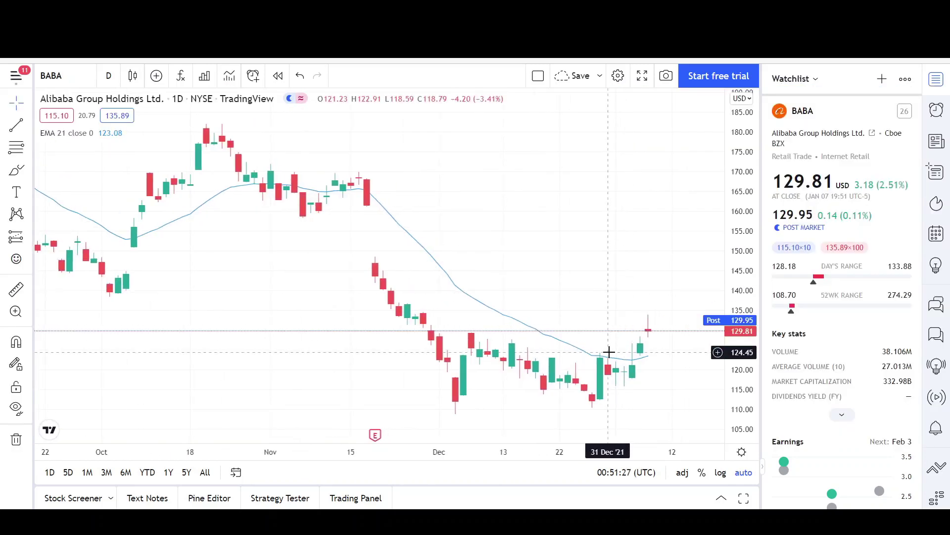
left_click(31, 127)
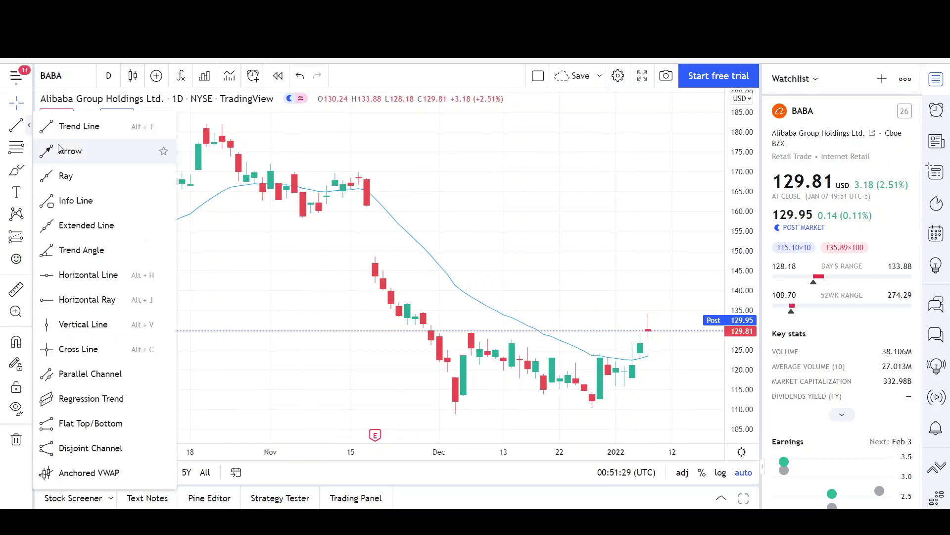
left_click(62, 150)
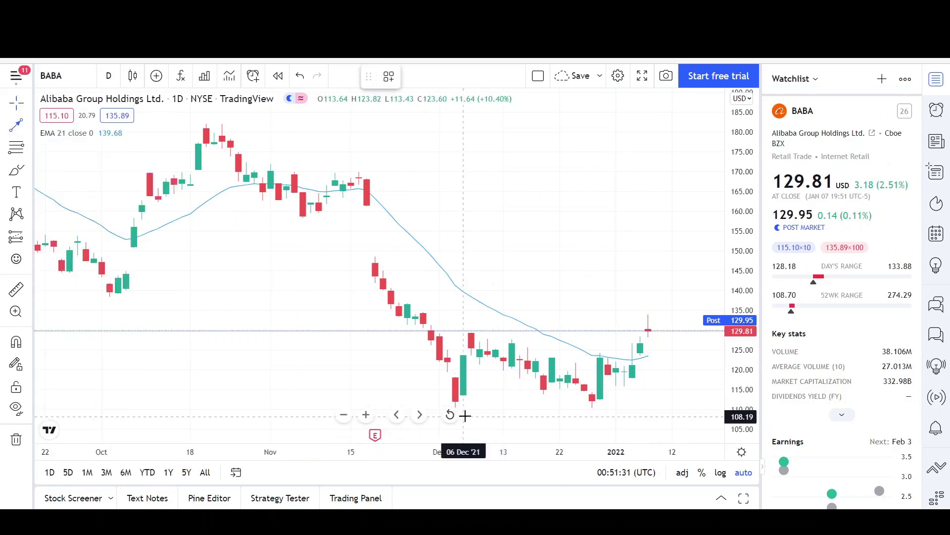
scroll(462, 414, "up", 2)
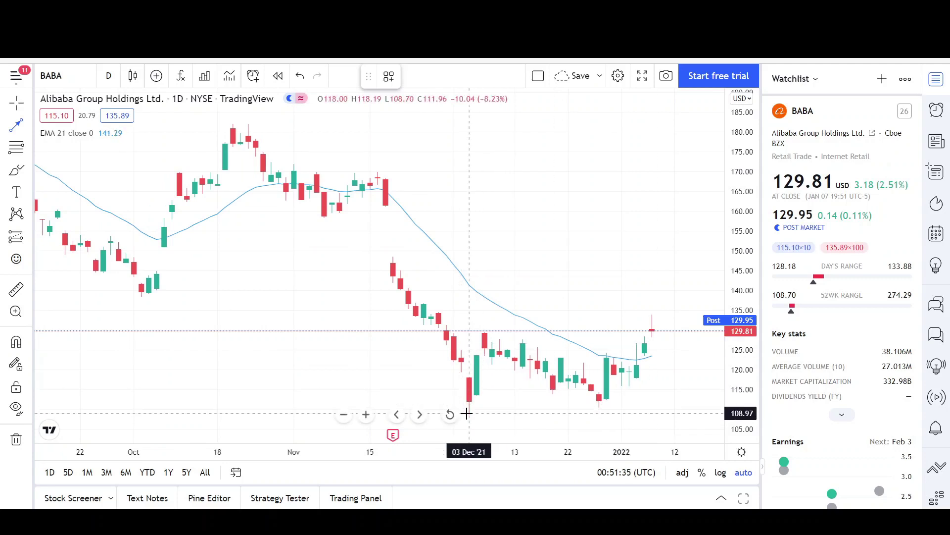
left_click(484, 332)
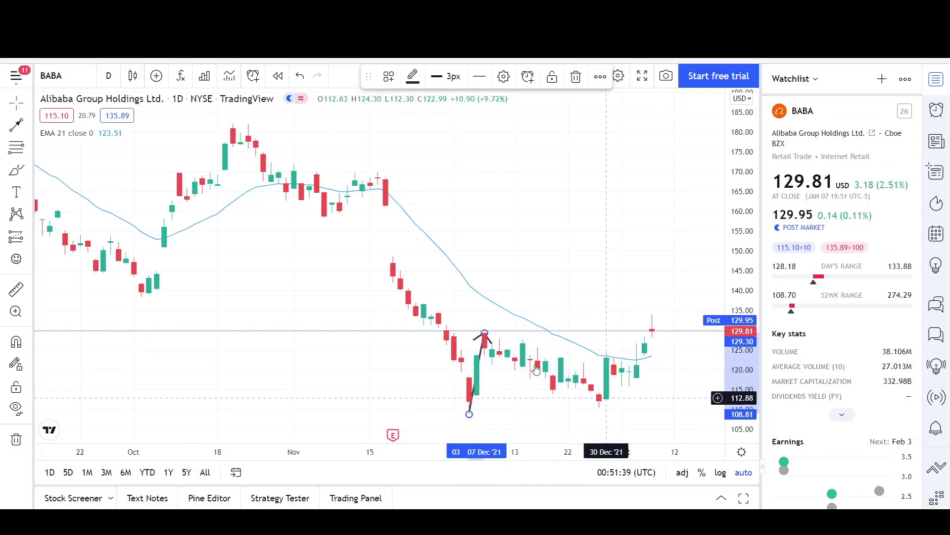
mouse_move(479, 369)
left_mouse_down()
mouse_move(485, 361)
mouse_move(606, 357)
left_mouse_up()
left_click(606, 358)
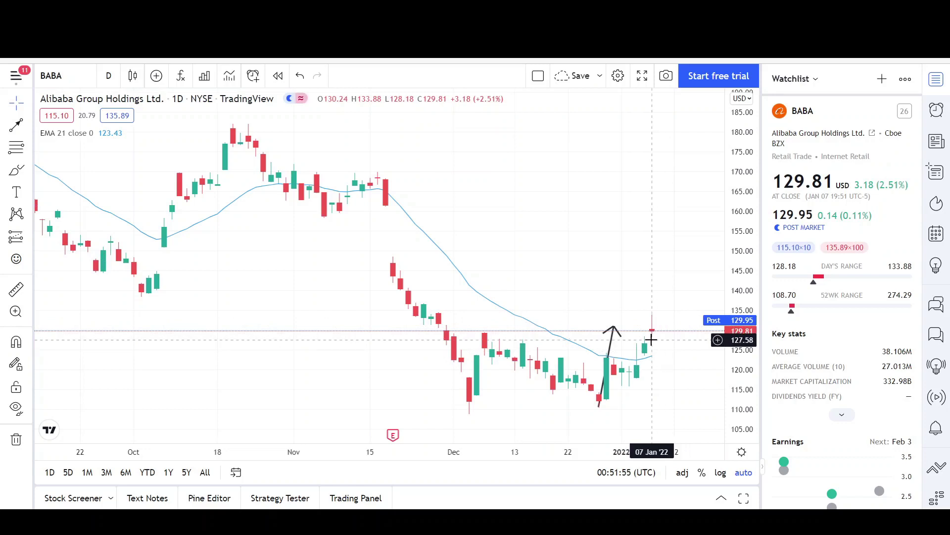
Step: Select the Trend Line tool from the line-tools list
scroll(651, 340, "up", 4)
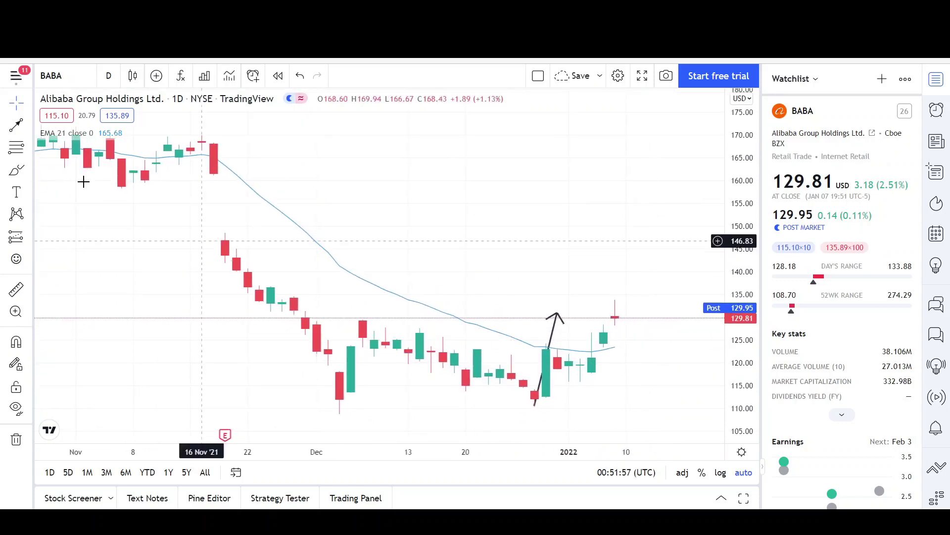
left_click(30, 128)
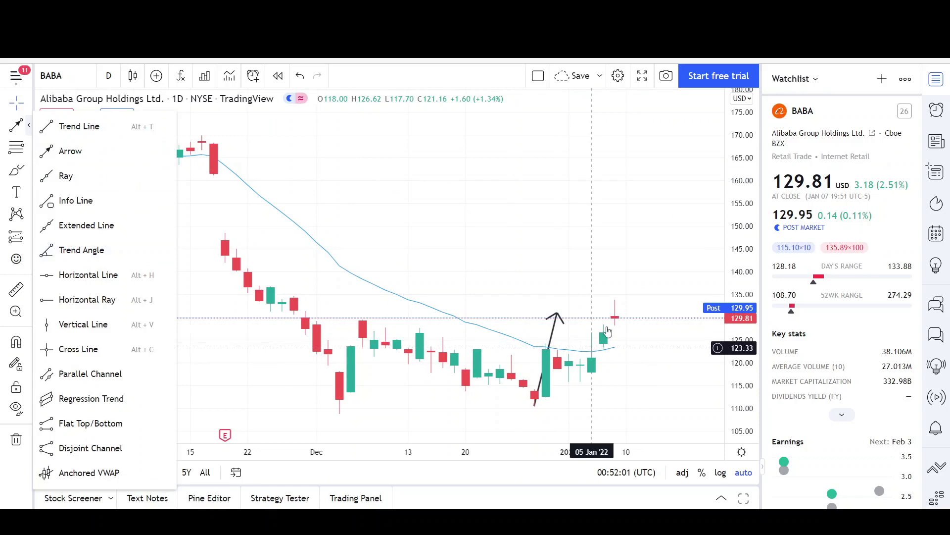
scroll(601, 339, "down", 4)
scroll(610, 324, "down", 2)
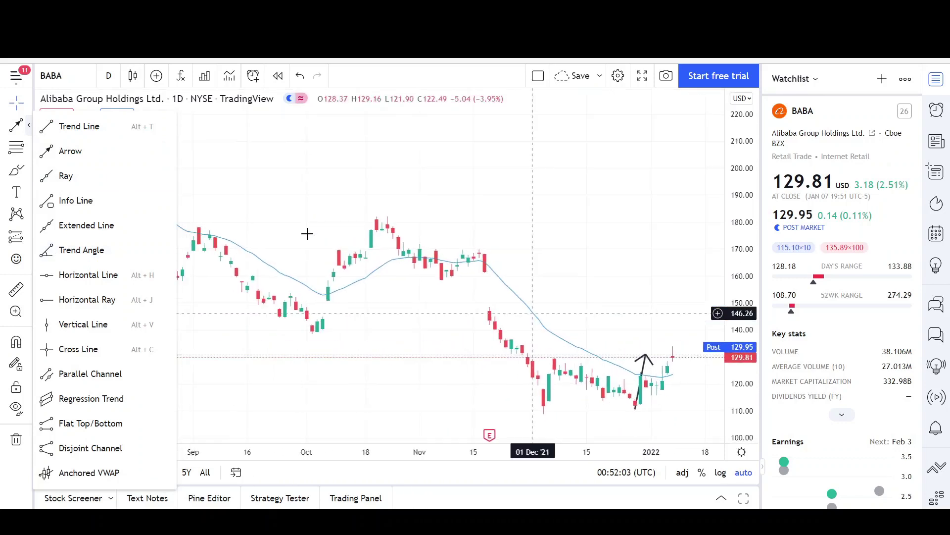
scroll(618, 346, "up", 5)
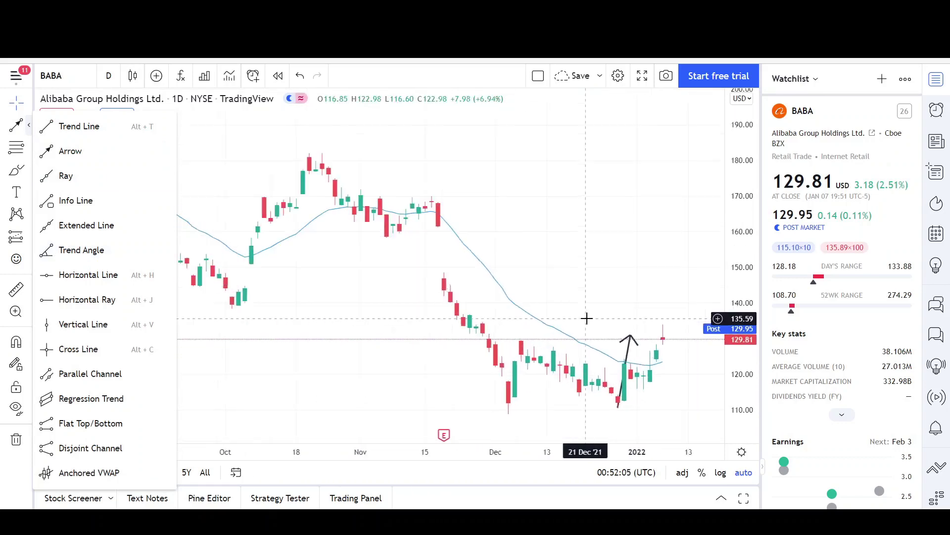
scroll(638, 356, "up", 2)
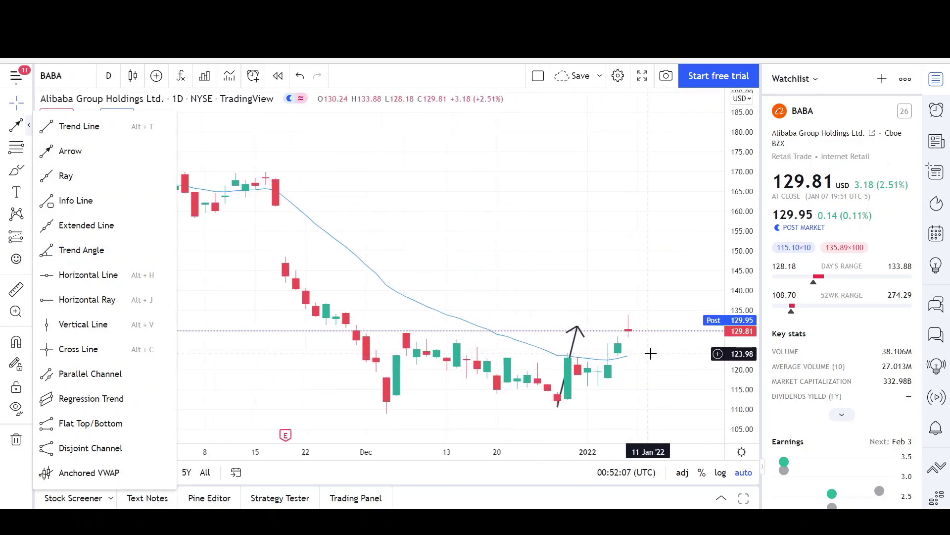
left_click(79, 127)
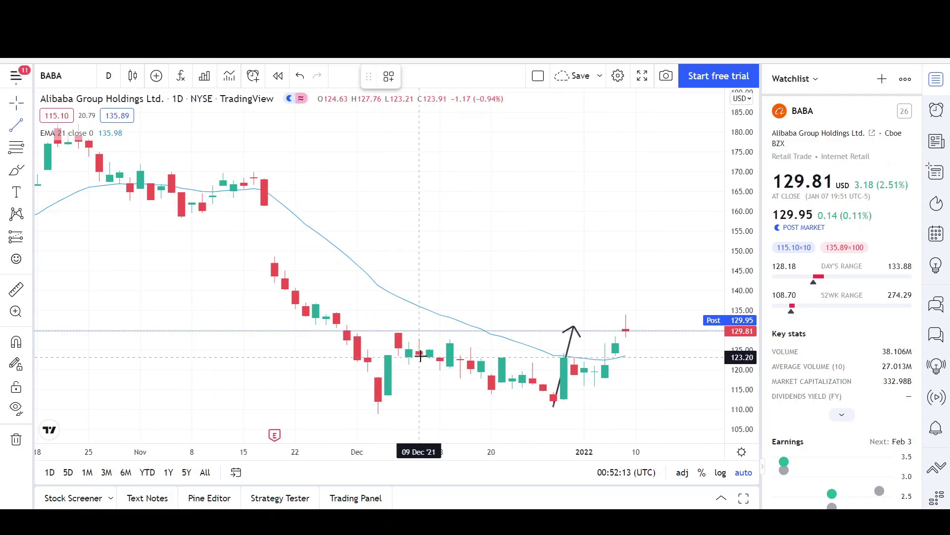
Step: Draw a level support line from 02 Dec to 18 Jan at about 122.88
left_click(368, 343)
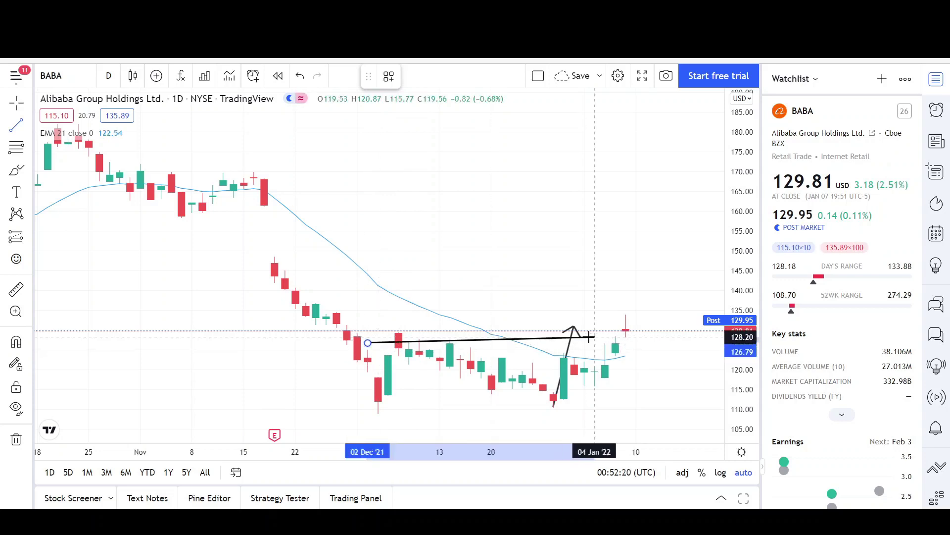
left_click(690, 342)
scroll(550, 346, "up", 1)
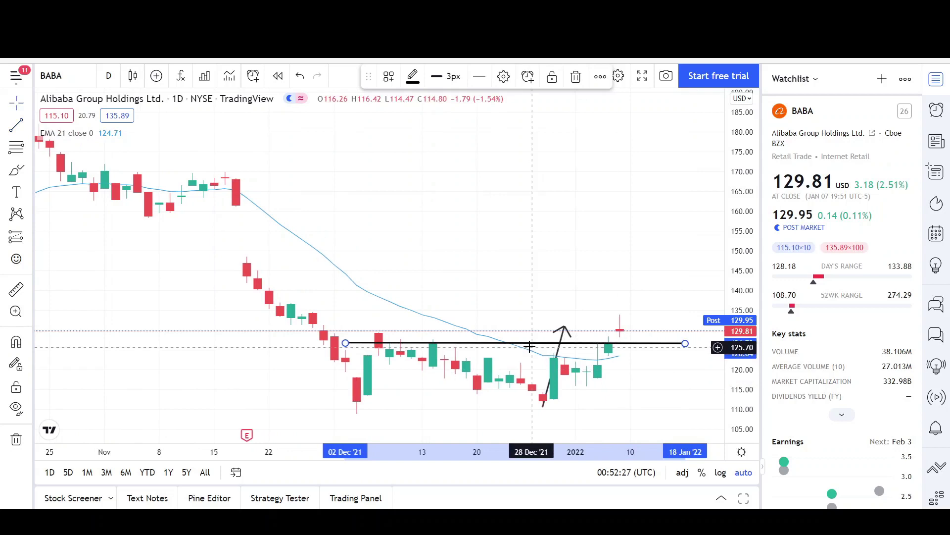
left_click_drag(526, 350, 507, 359)
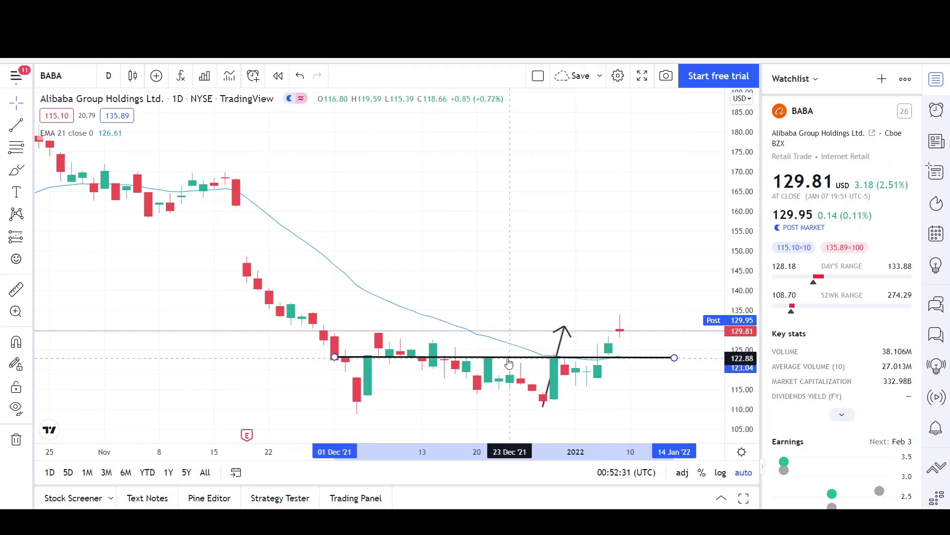
left_click(606, 349)
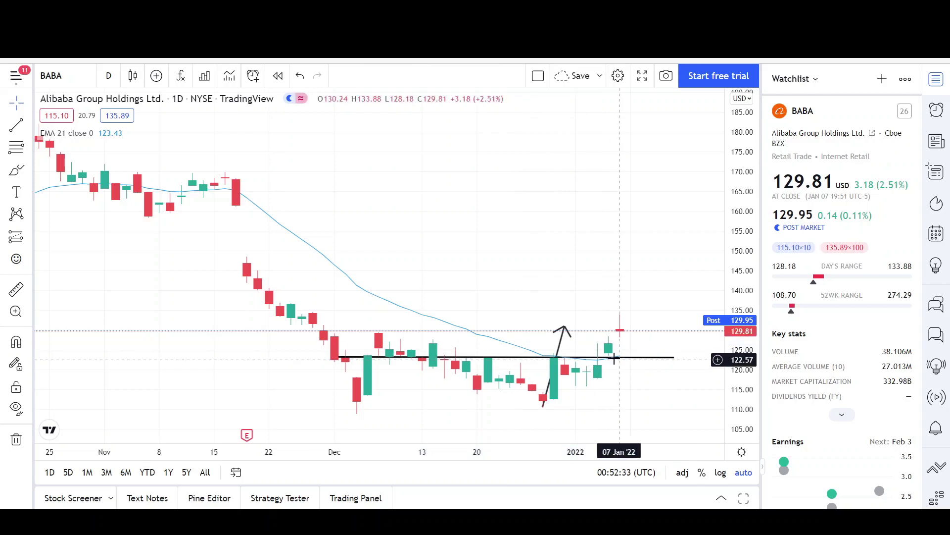
scroll(570, 349, "up", 3)
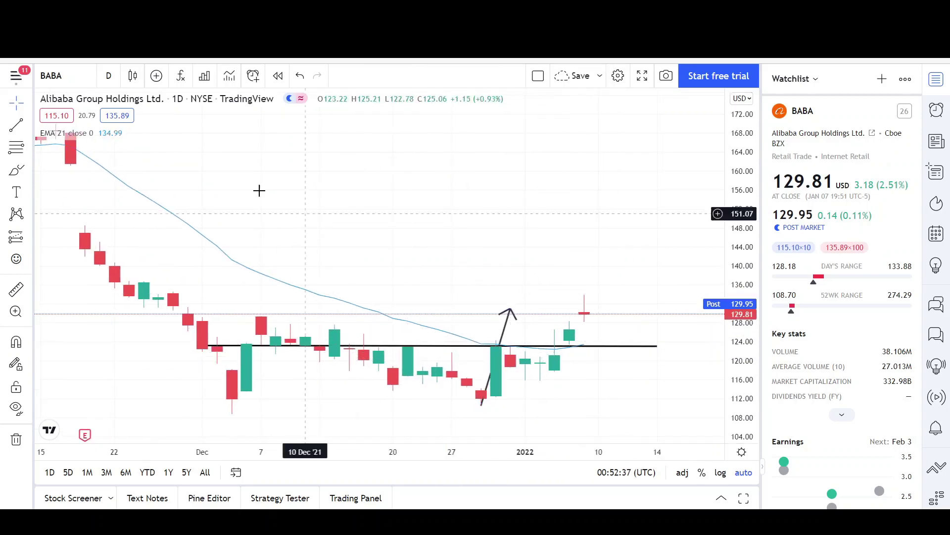
Step: Brush a red path from the latest candle down to the 123 line, then waving up toward 145
left_click(16, 169)
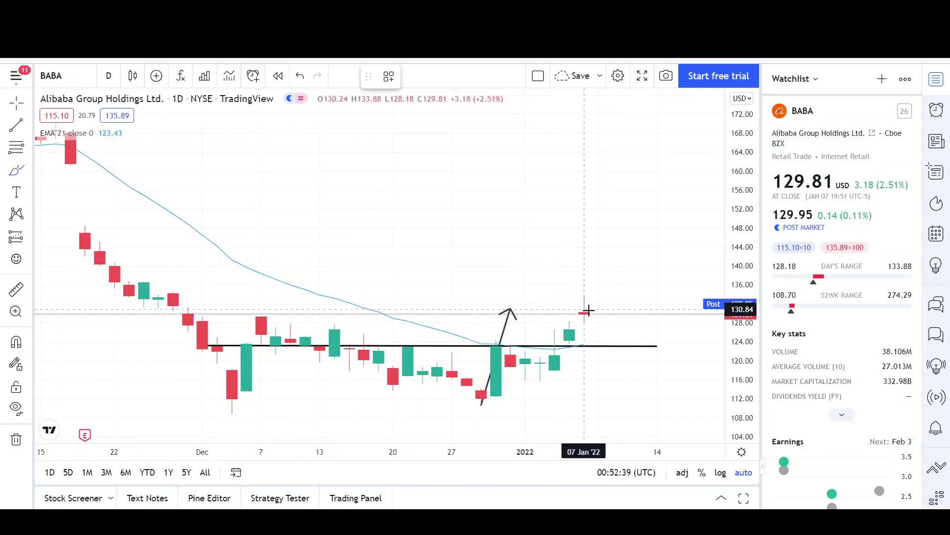
mouse_move(580, 313)
left_mouse_down()
mouse_move(609, 329)
mouse_move(609, 350)
left_mouse_up()
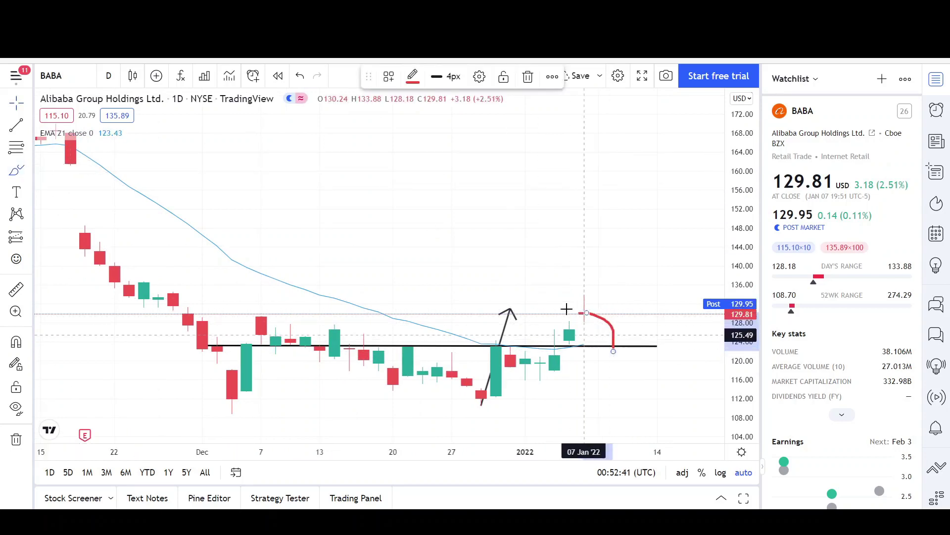
scroll(617, 325, "down", 1)
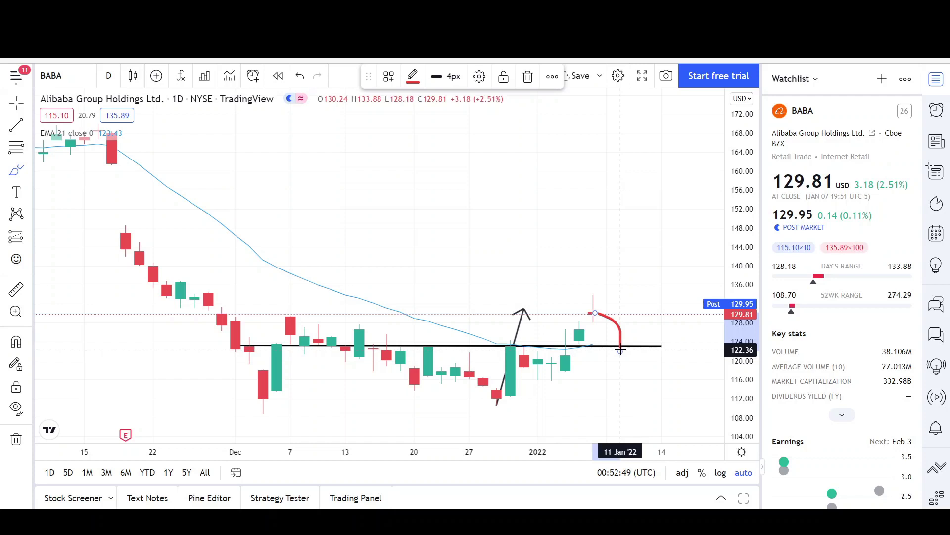
scroll(620, 349, "down", 2)
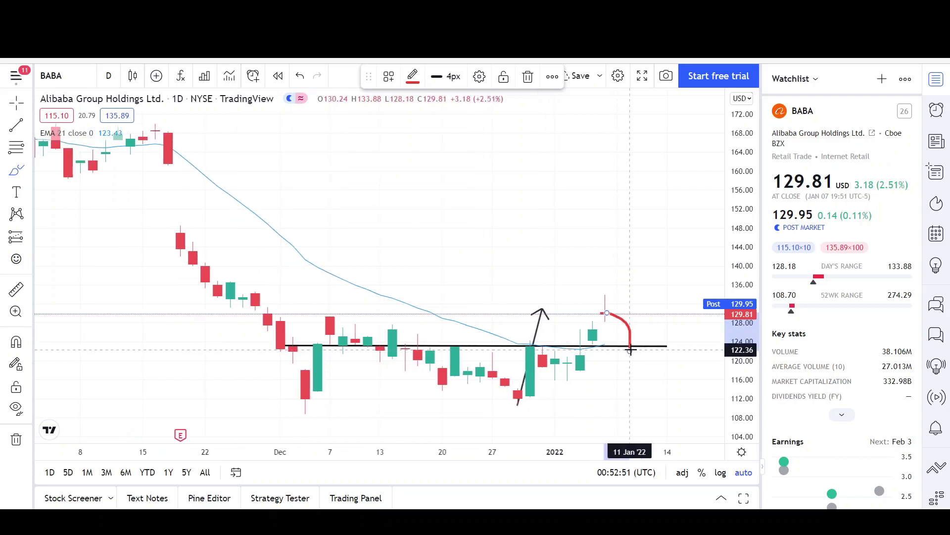
scroll(630, 350, "down", 6)
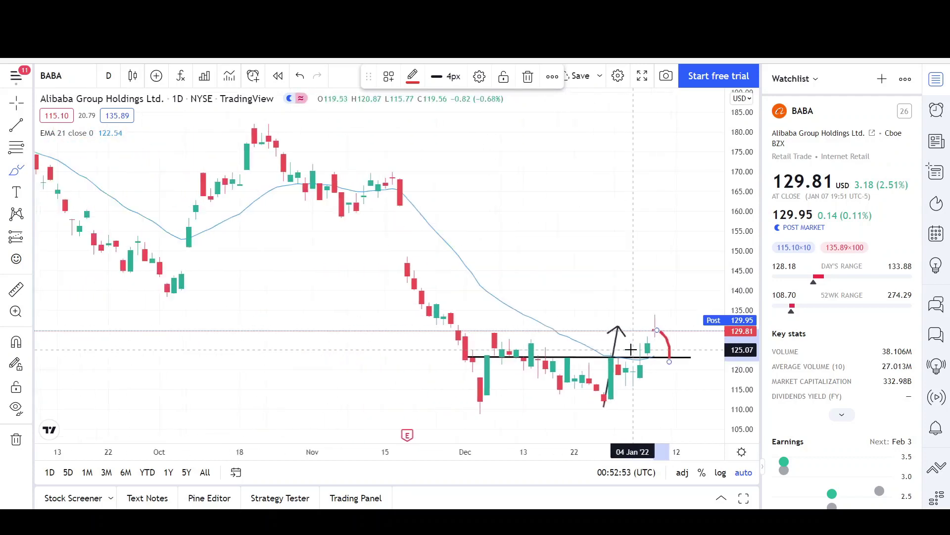
scroll(630, 349, "up", 8)
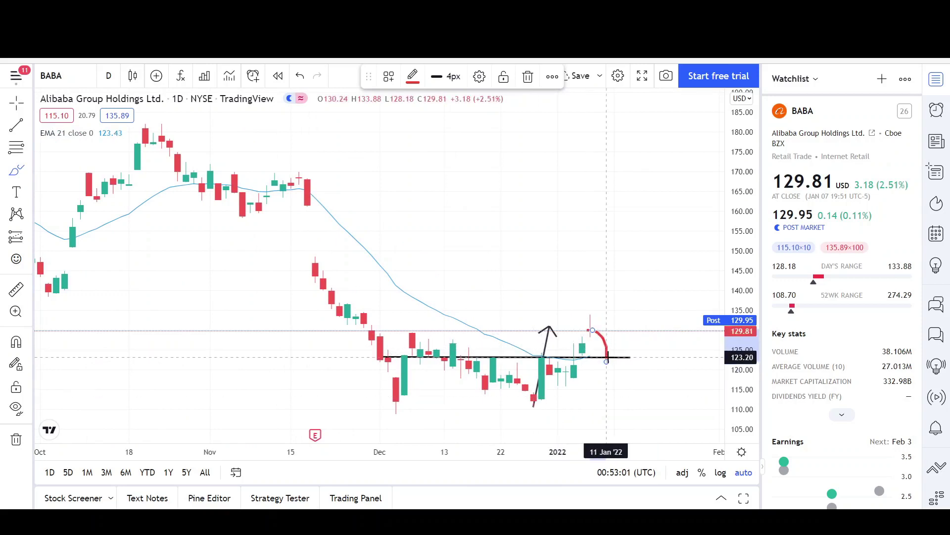
mouse_move(606, 361)
left_mouse_down()
mouse_move(632, 287)
mouse_move(644, 312)
mouse_move(662, 266)
left_mouse_up()
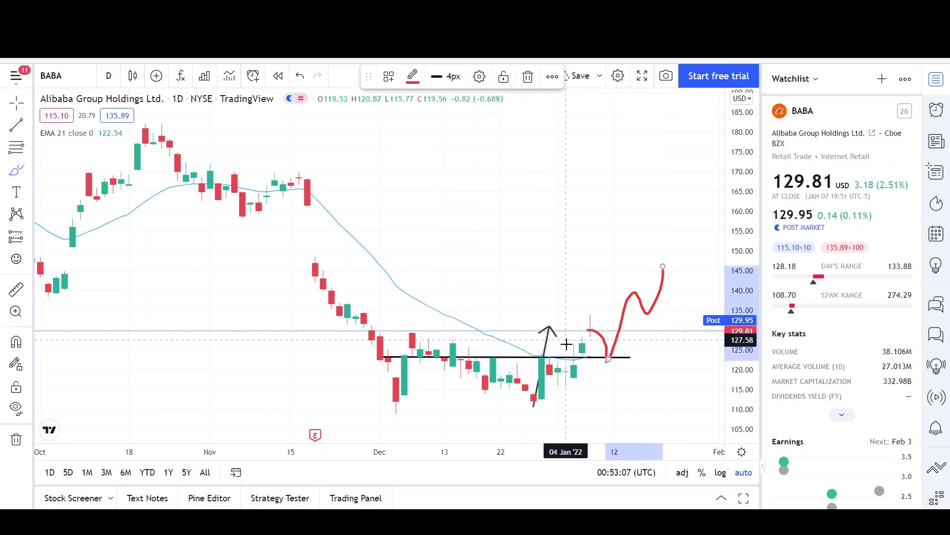
scroll(520, 344, "up", 2)
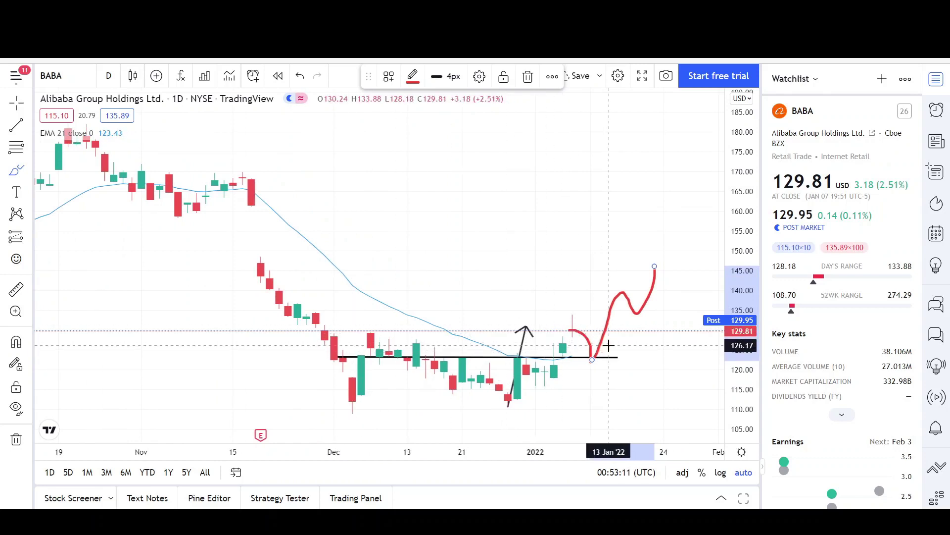
Step: Brush a red bearish branch dropping through 123 to about 110, then zoom out to 2020
mouse_move(575, 335)
left_mouse_down()
mouse_move(594, 354)
mouse_move(606, 413)
left_mouse_up()
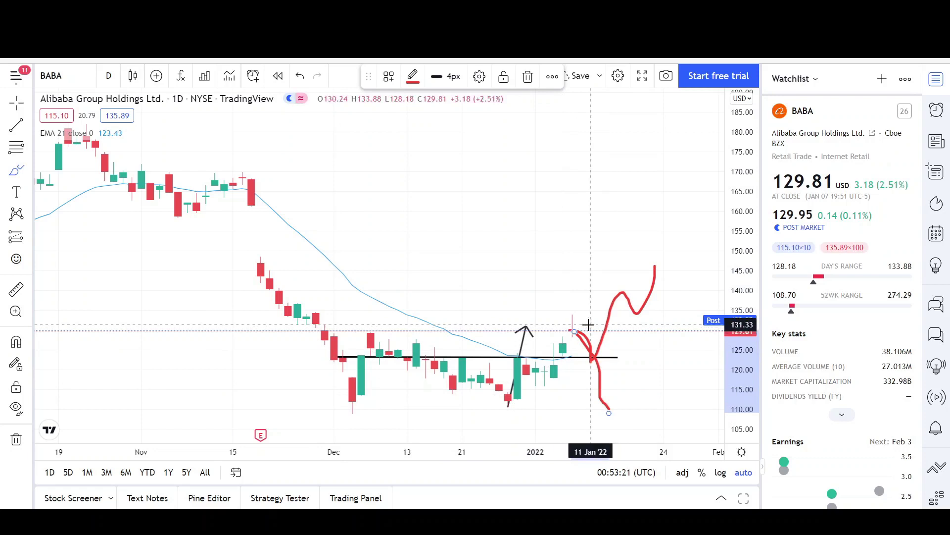
scroll(588, 326, "up", 2)
scroll(588, 324, "up", 1)
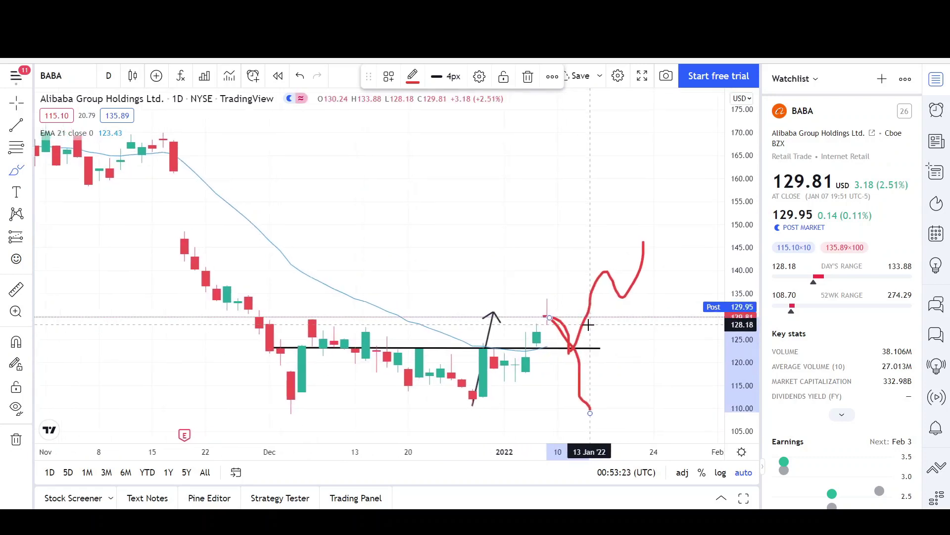
scroll(588, 325, "up", 1)
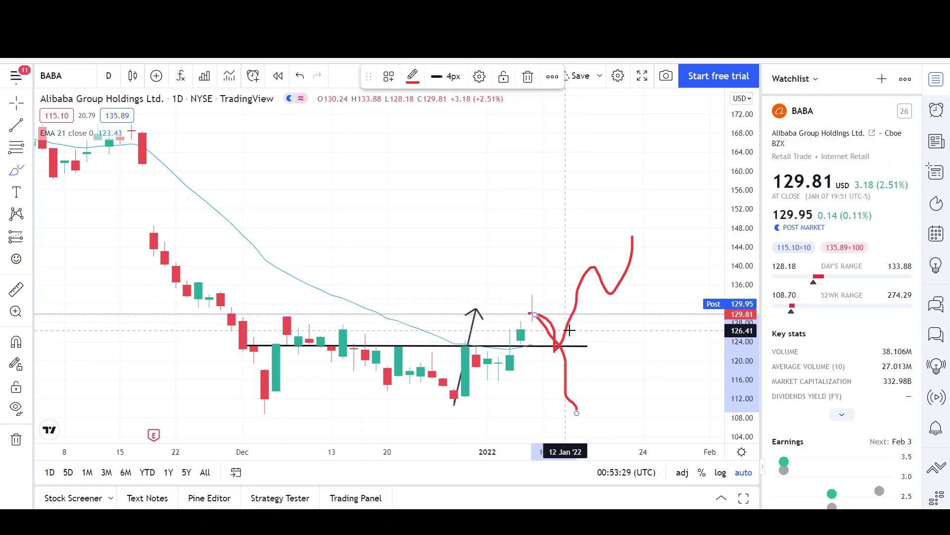
scroll(569, 330, "up", 1)
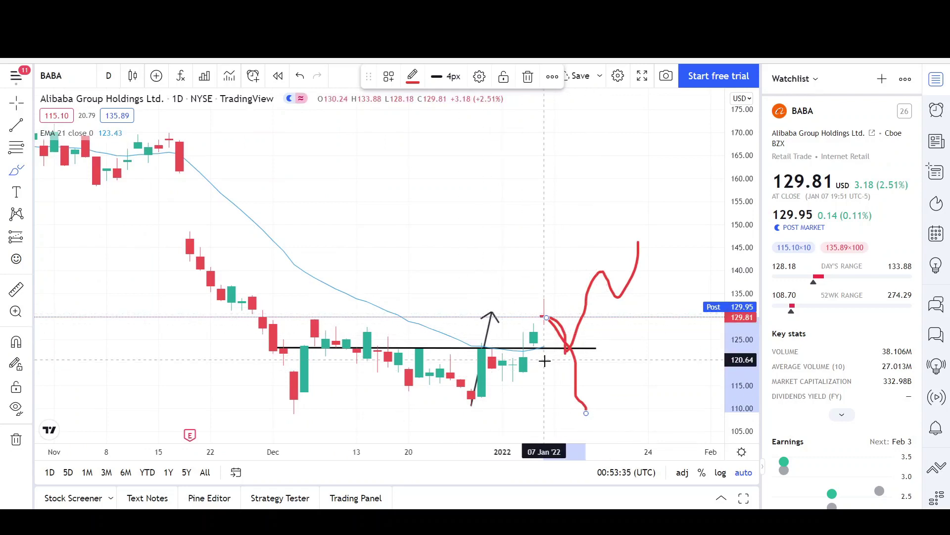
scroll(600, 329, "down", 2)
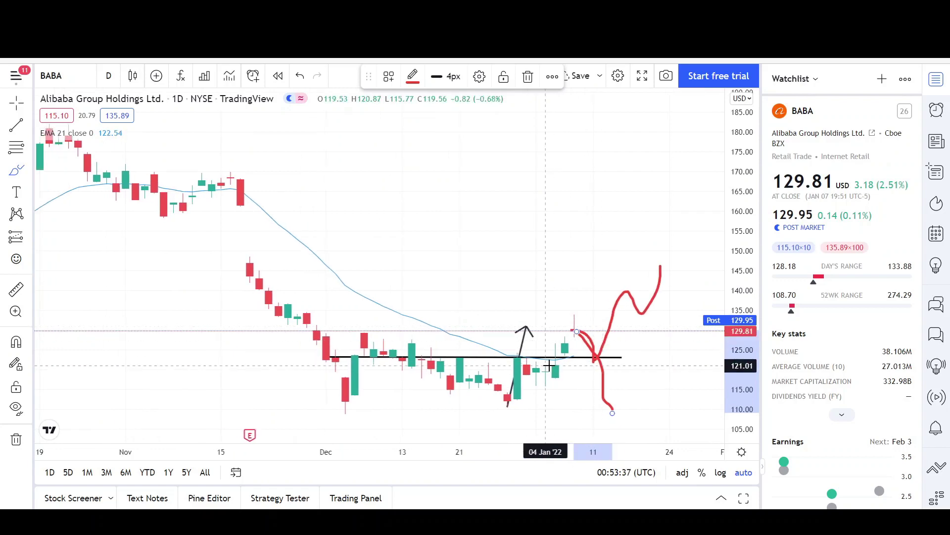
scroll(549, 366, "down", 5)
Step: Draw a descending parallel channel from the October 2020 peak near 310 into January 2022
scroll(549, 366, "down", 5)
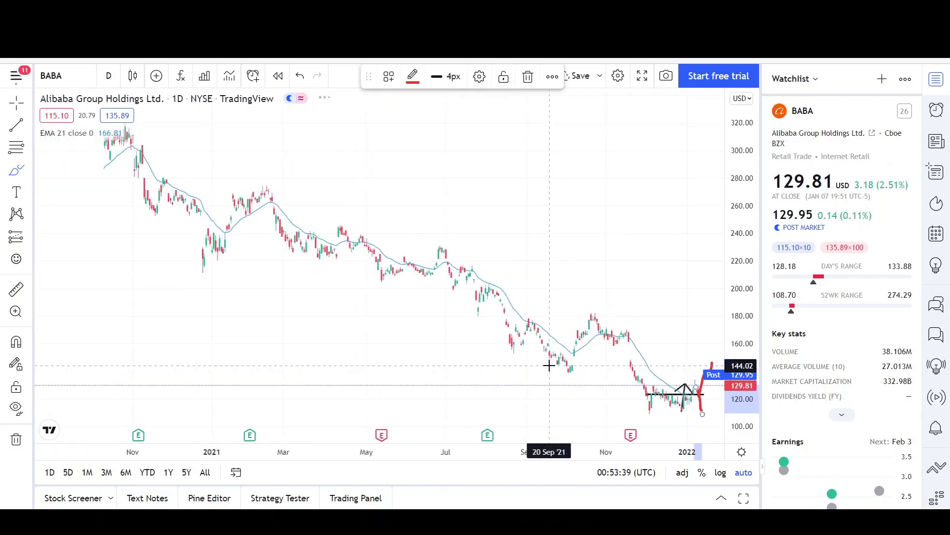
left_click(28, 126)
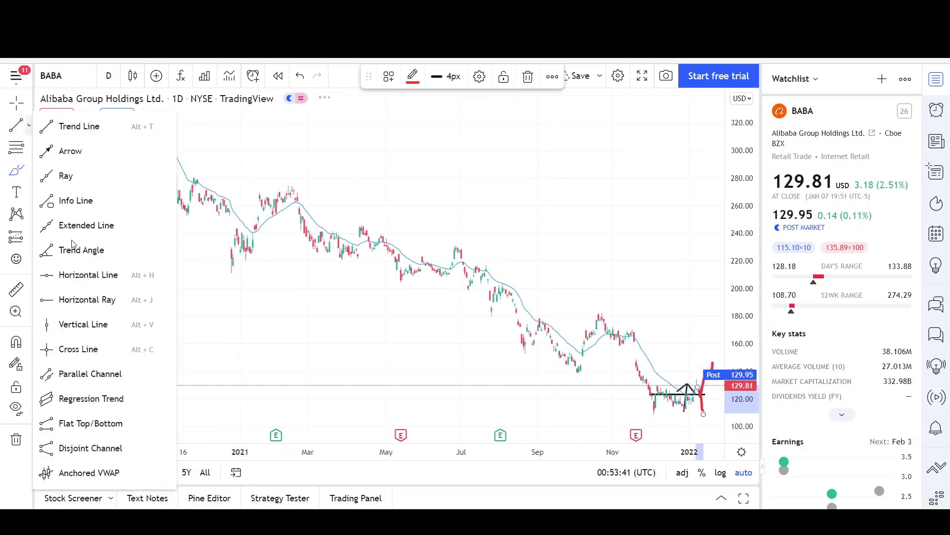
left_click(86, 371)
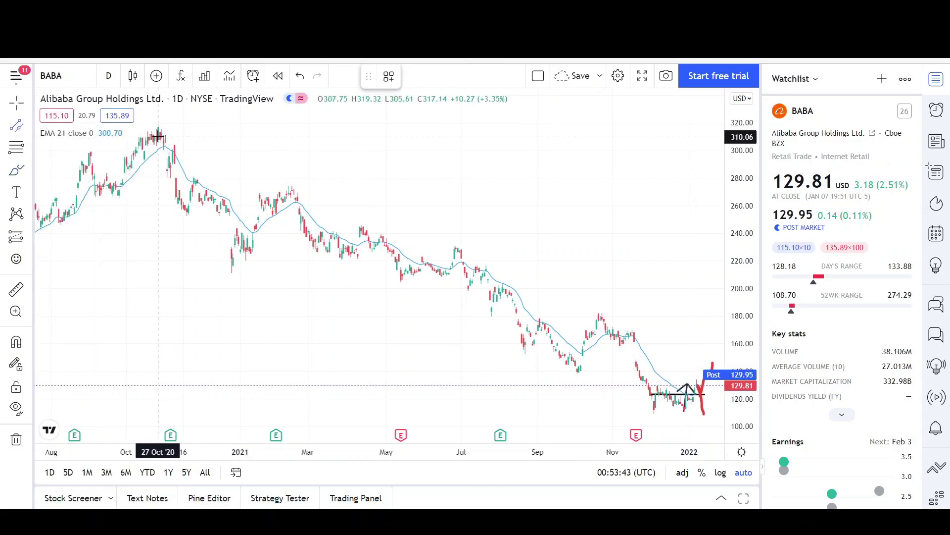
mouse_move(162, 139)
left_mouse_down()
mouse_move(355, 201)
mouse_move(574, 303)
left_mouse_up()
left_click_drag(630, 318, 708, 341)
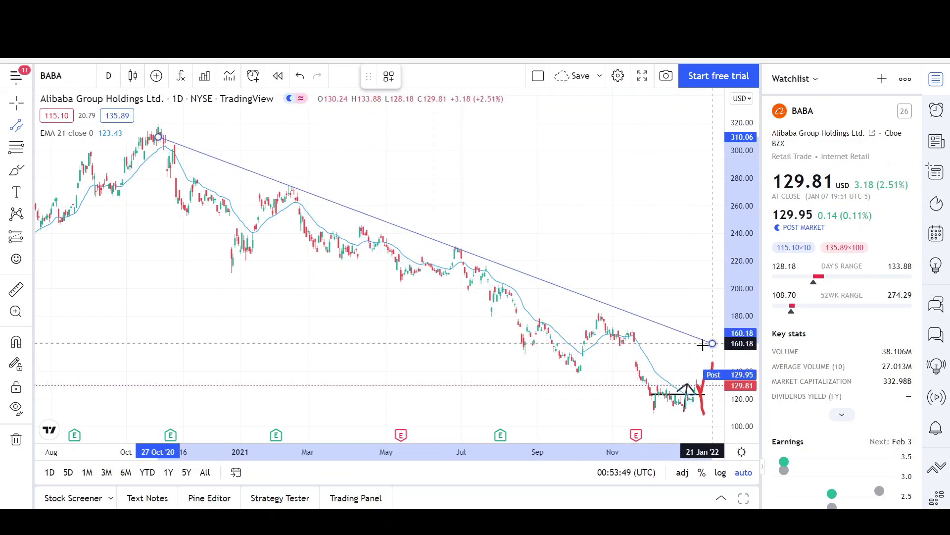
left_click(613, 385)
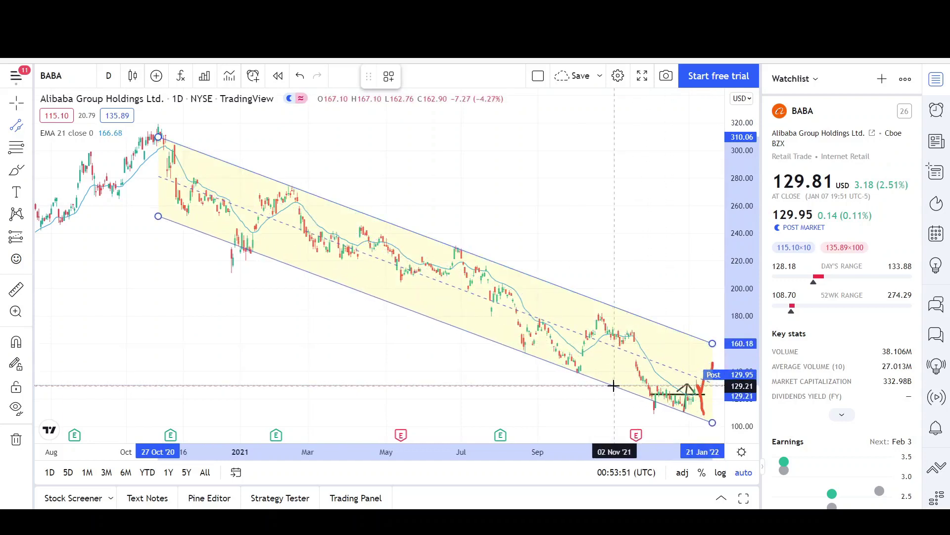
left_click(600, 272)
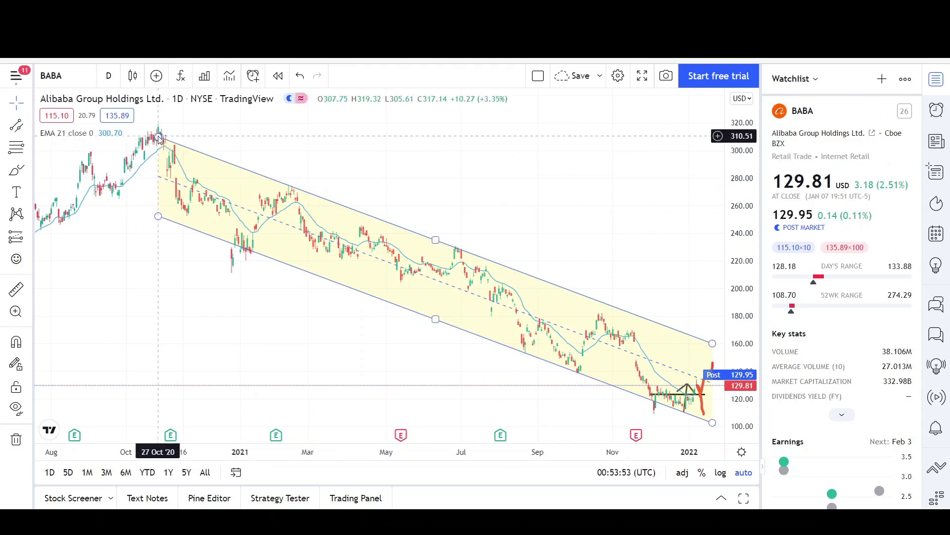
left_click_drag(160, 140, 151, 140)
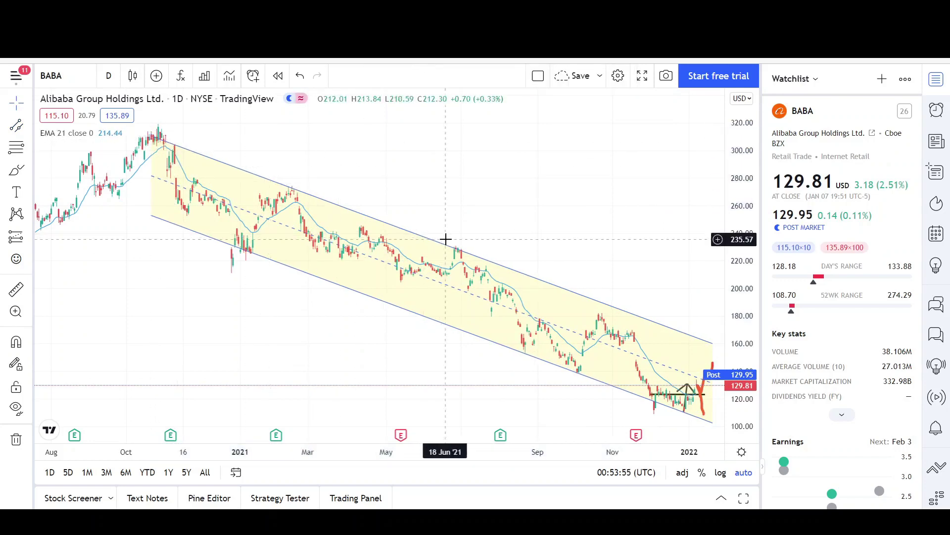
scroll(454, 330, "up", 5)
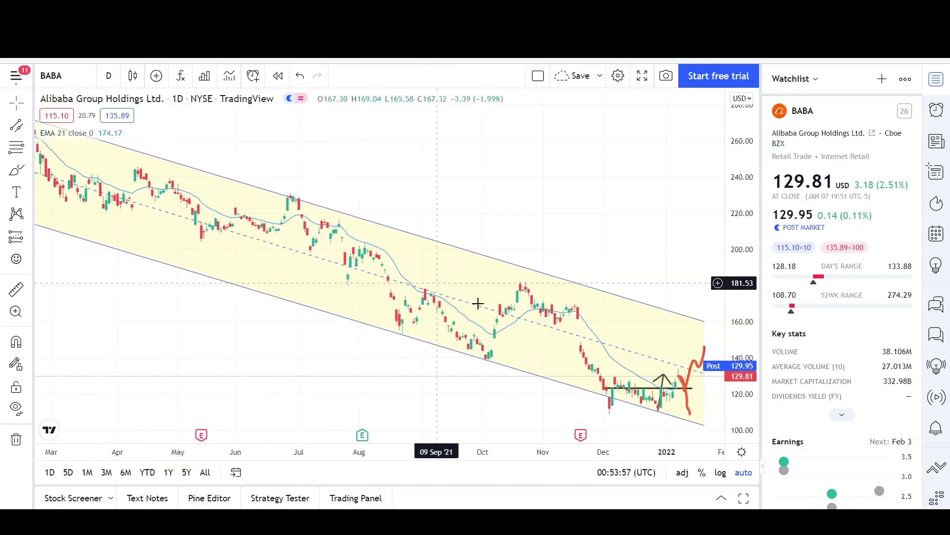
scroll(540, 332, "up", 5)
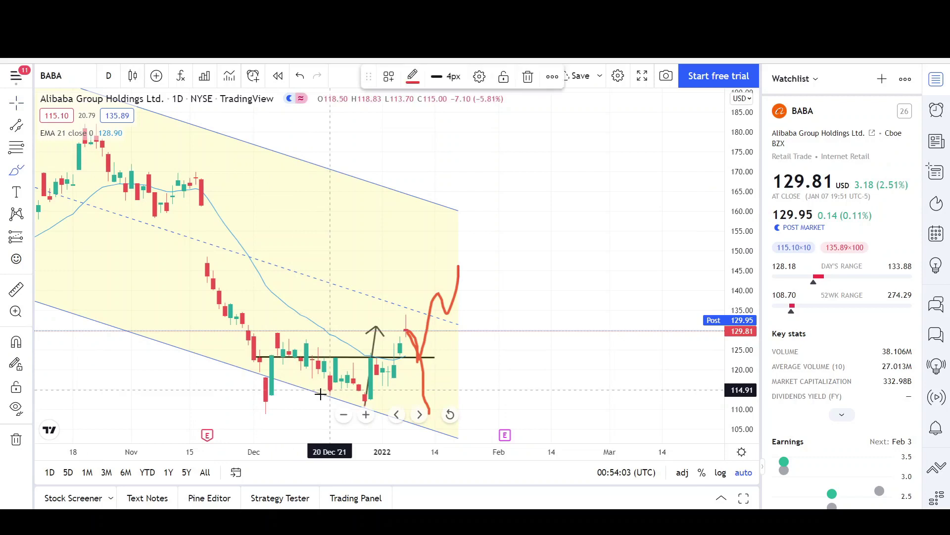
Step: Circle in red the channel touches: December low, two lower-edge lows, September peak, late-October high
mouse_move(327, 391)
left_mouse_down()
mouse_move(312, 398)
mouse_move(351, 413)
mouse_move(363, 404)
mouse_move(404, 319)
mouse_move(419, 357)
left_mouse_up()
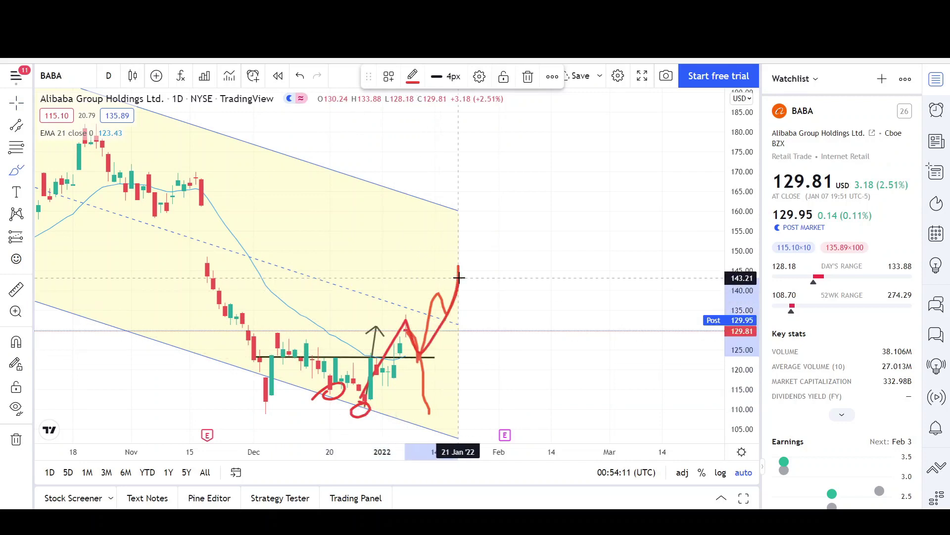
scroll(376, 381, "down", 4)
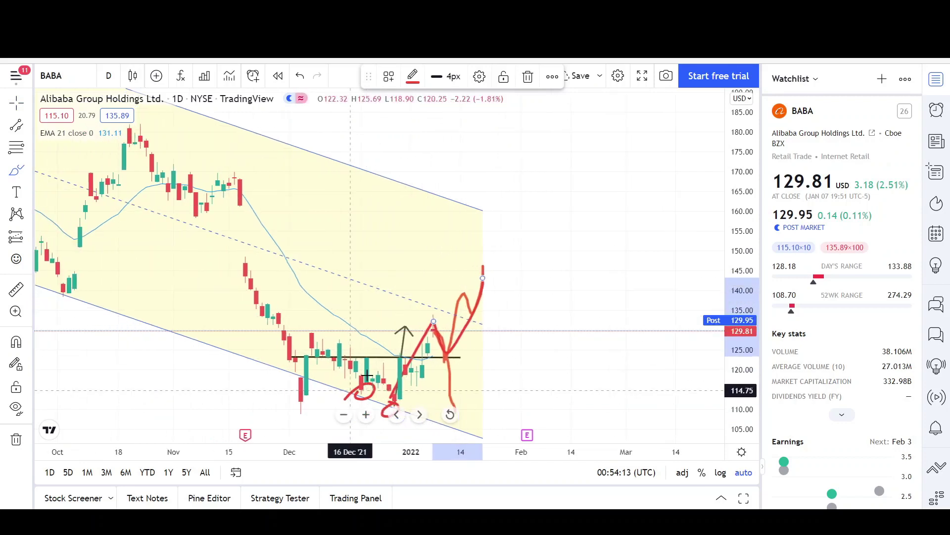
scroll(370, 373, "down", 1)
mouse_move(211, 307)
left_mouse_down()
mouse_move(183, 329)
mouse_move(194, 304)
left_mouse_up()
left_click_drag(82, 263, 72, 266)
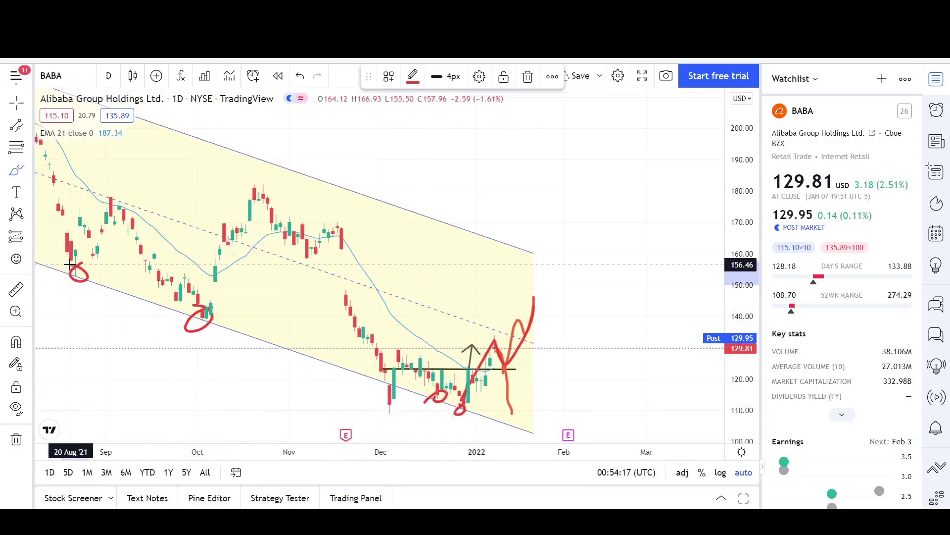
mouse_move(122, 194)
left_mouse_down()
mouse_move(102, 203)
mouse_move(106, 211)
left_mouse_up()
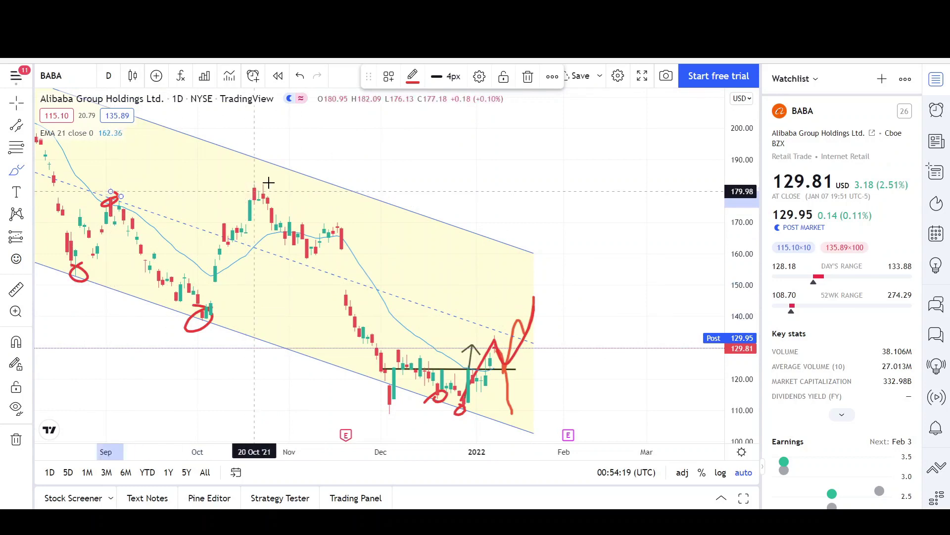
left_click_drag(248, 190, 276, 185)
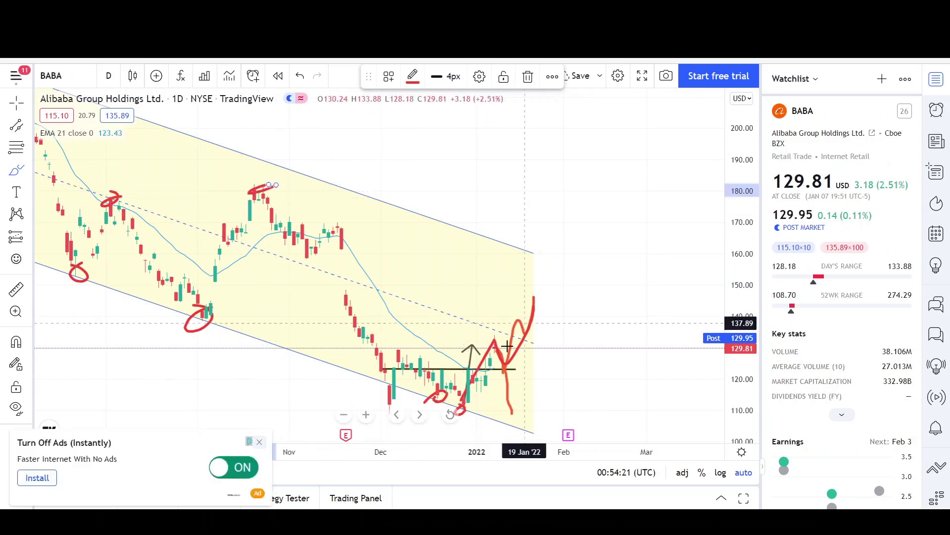
scroll(514, 349, "up", 5)
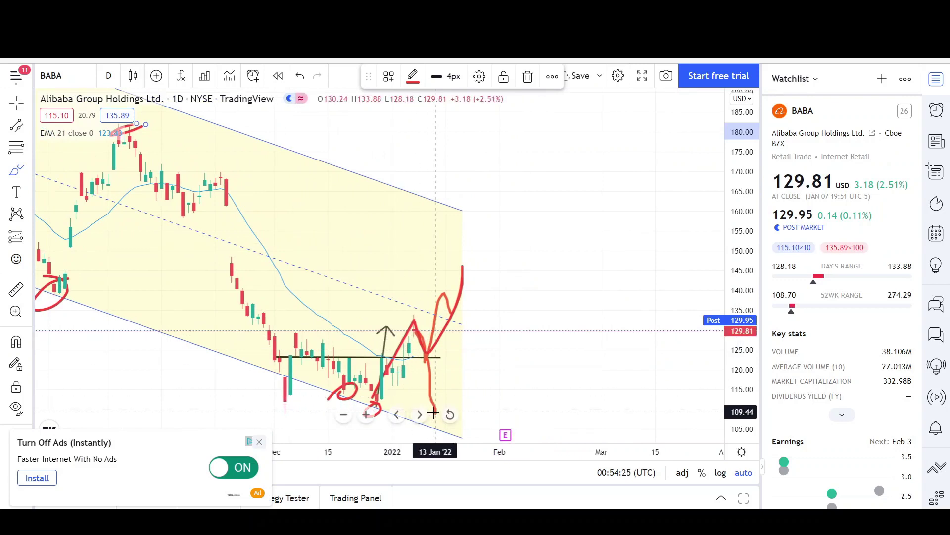
left_click_drag(433, 414, 495, 359)
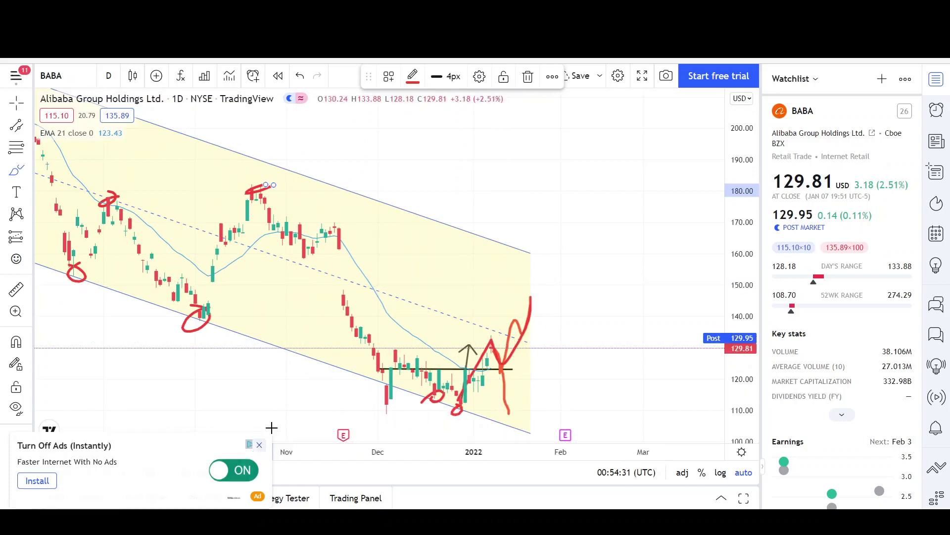
scroll(495, 287, "up", 3)
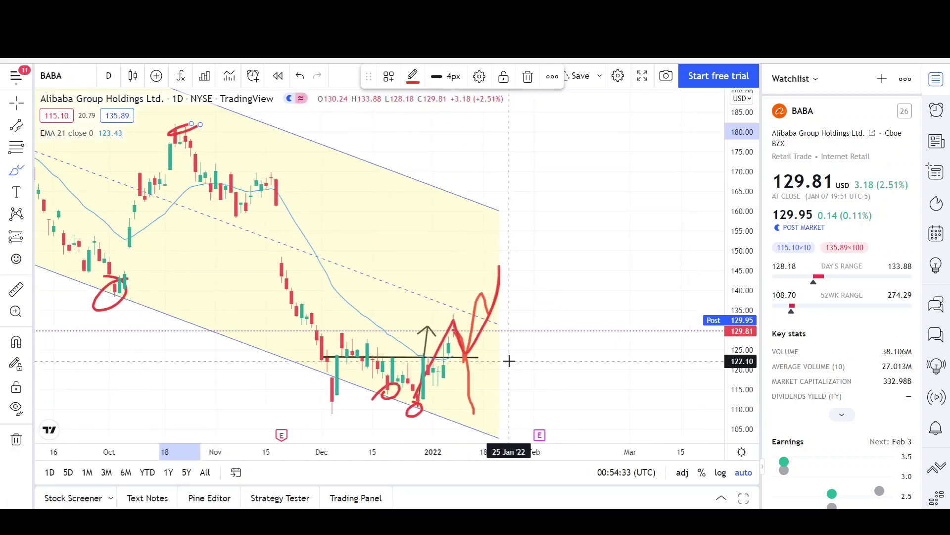
scroll(509, 360, "down", 6)
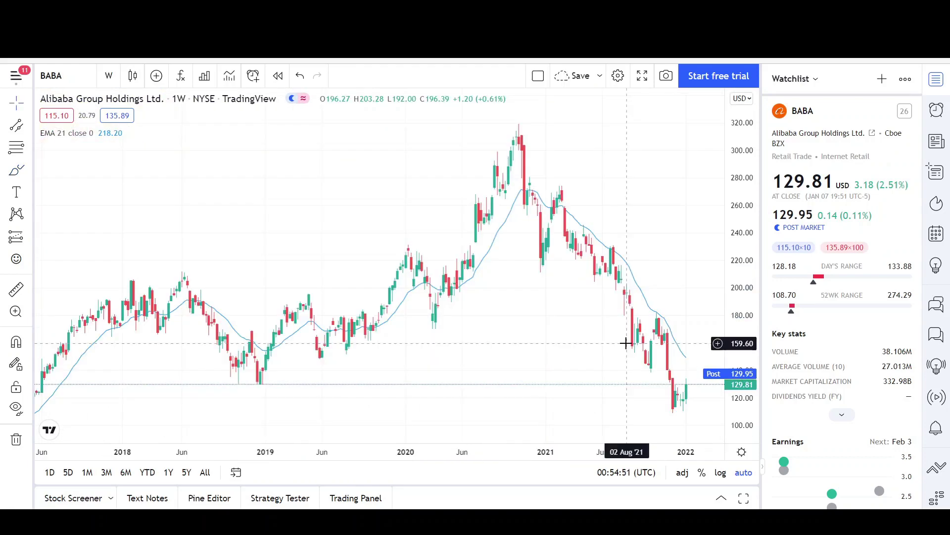
Step: Zoom the weekly chart out to show history back to late 2014
scroll(626, 342, "down", 5)
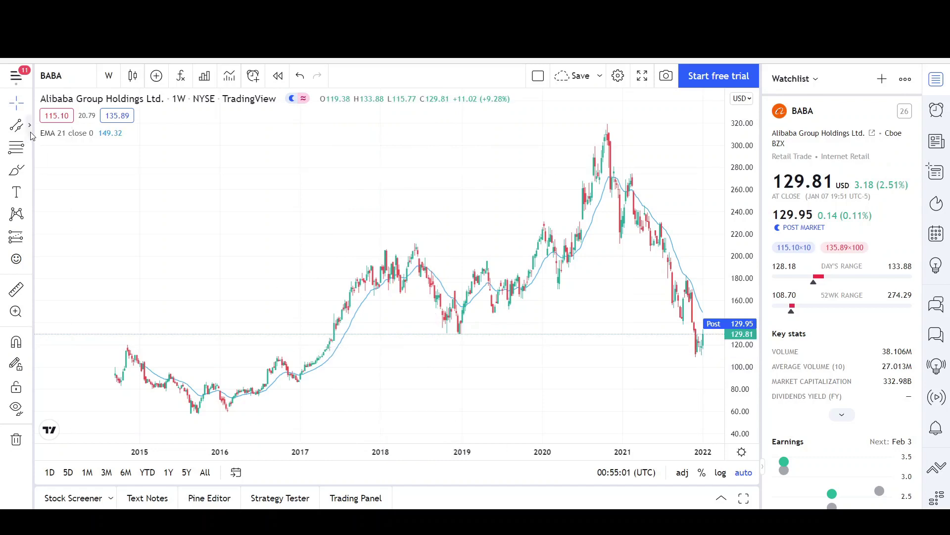
Step: Place a horizontal support line at 116.80, just above the December 2021 lows
left_click(30, 127)
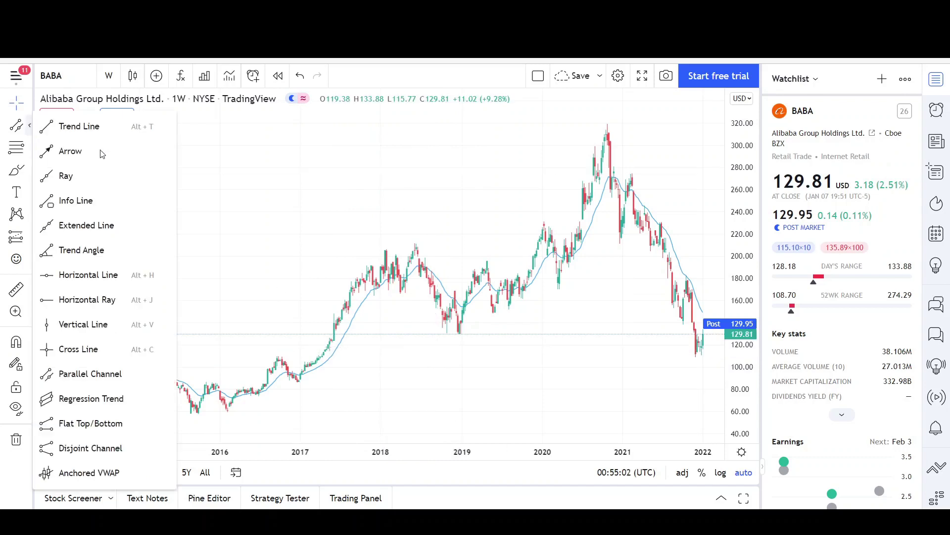
left_click(106, 273)
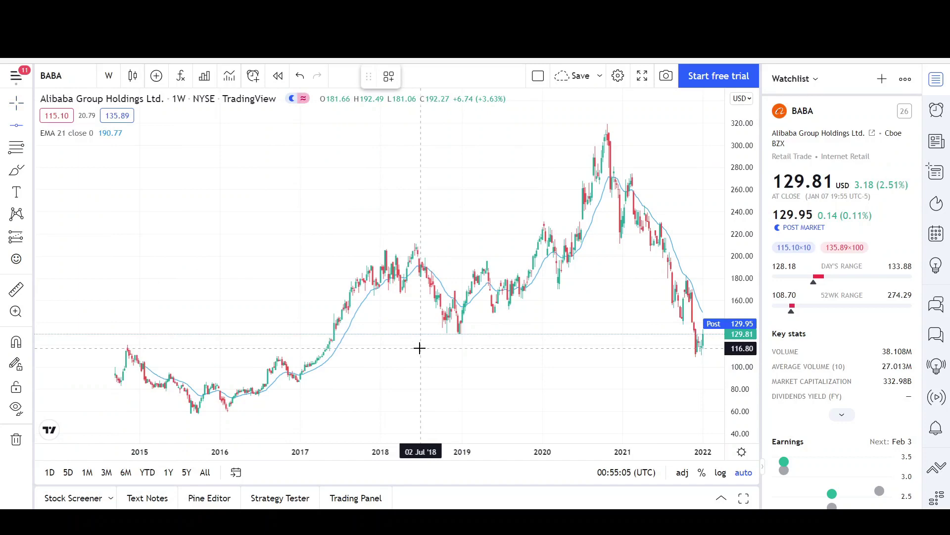
left_click(419, 348)
Step: Zoom out to review the longer weekly history, then back in to recent candles
scroll(675, 341, "up", 4)
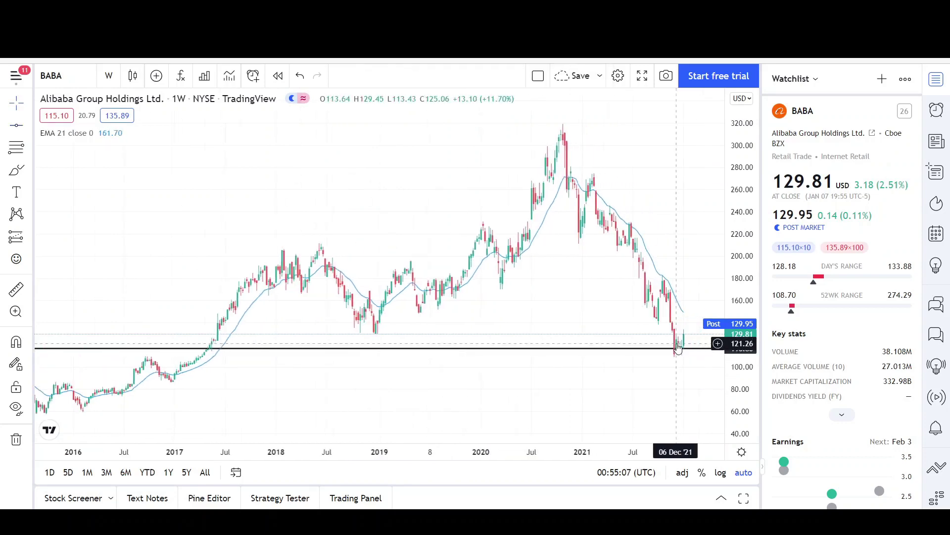
scroll(629, 366, "up", 3)
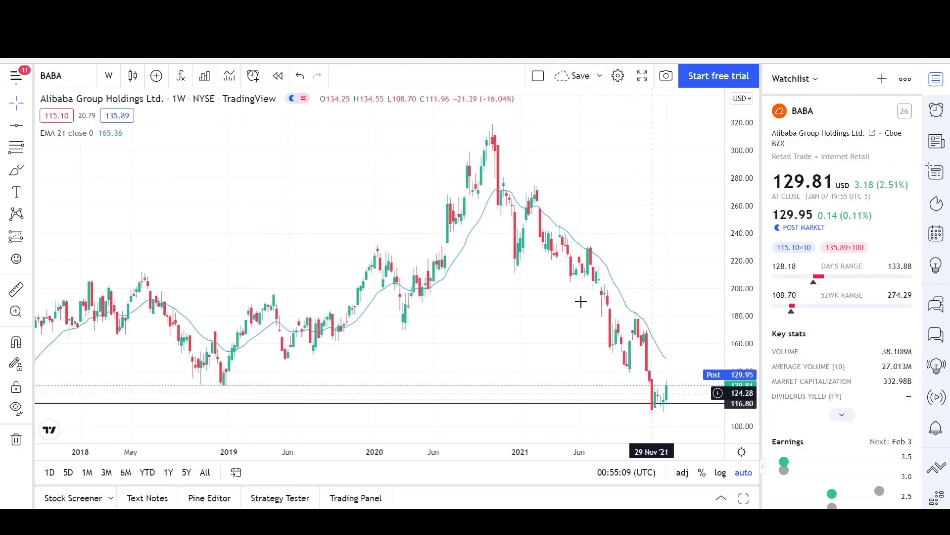
scroll(659, 390, "up", 3)
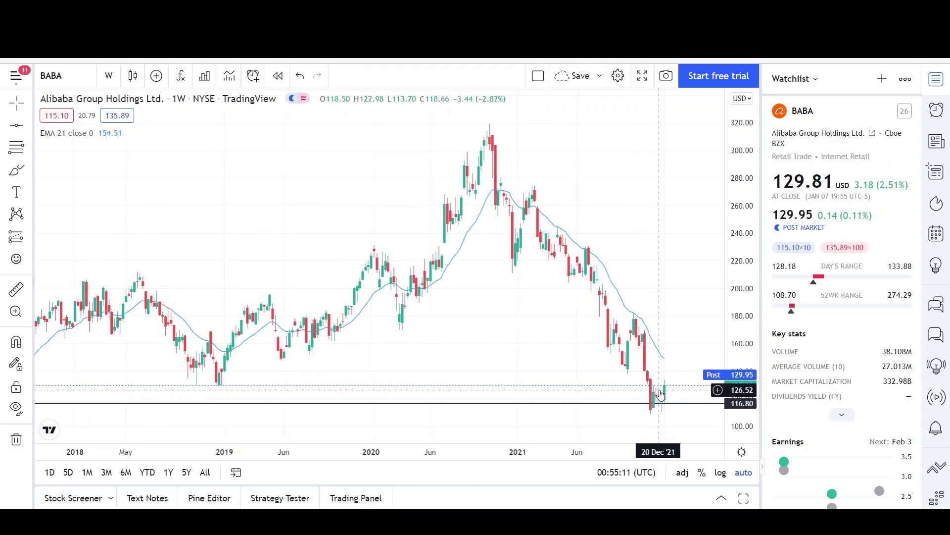
scroll(659, 390, "up", 3)
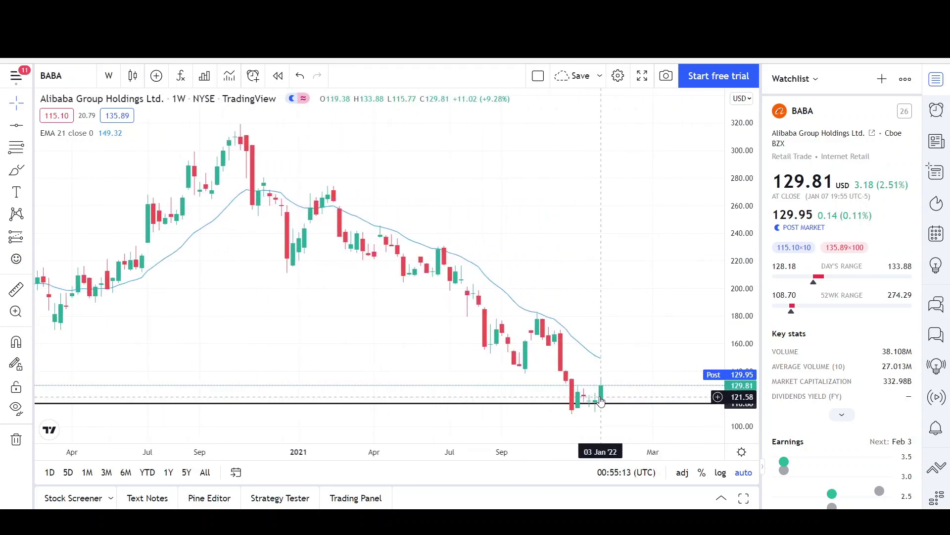
scroll(600, 400, "down", 2)
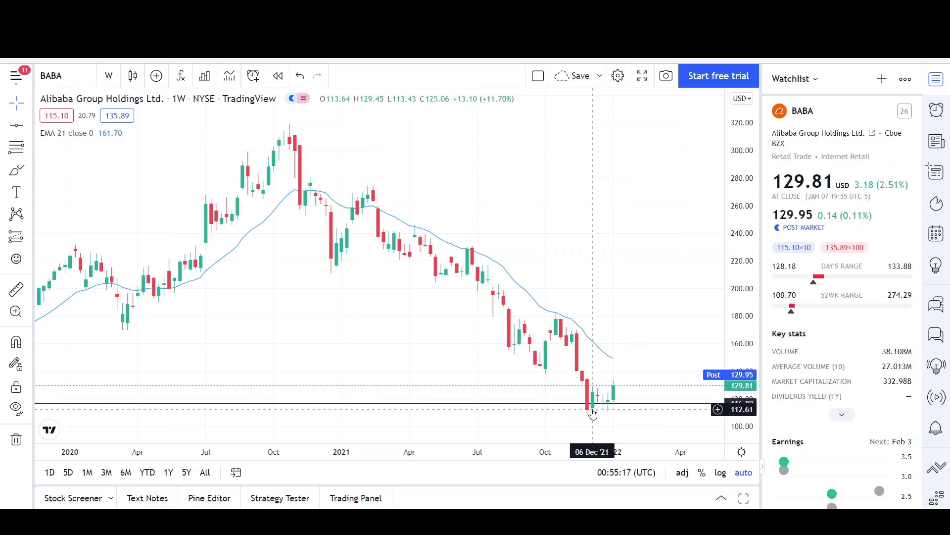
scroll(609, 404, "down", 5)
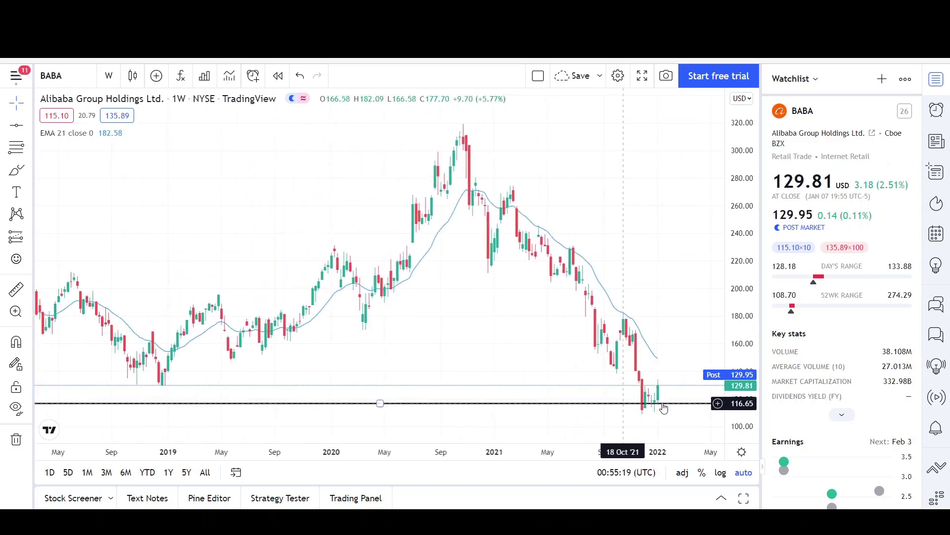
scroll(663, 407, "down", 5)
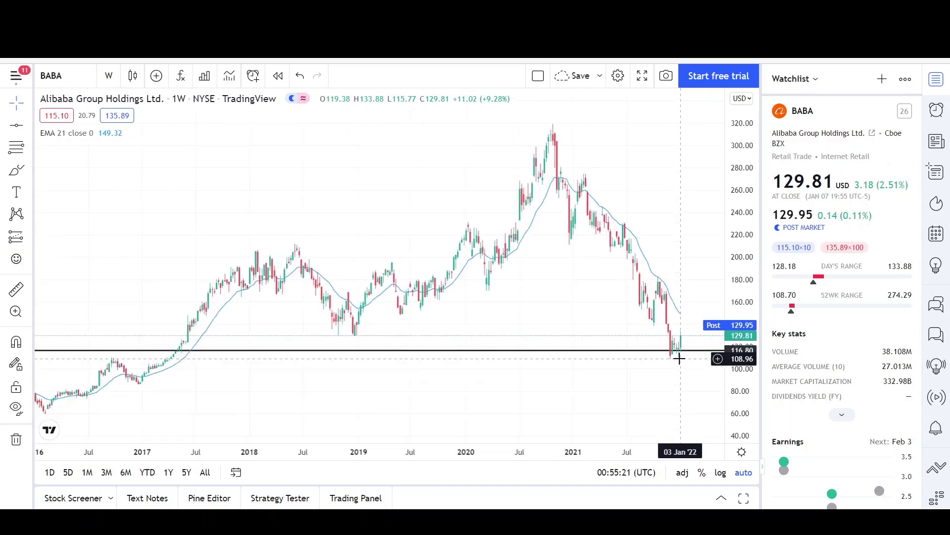
scroll(679, 359, "down", 4)
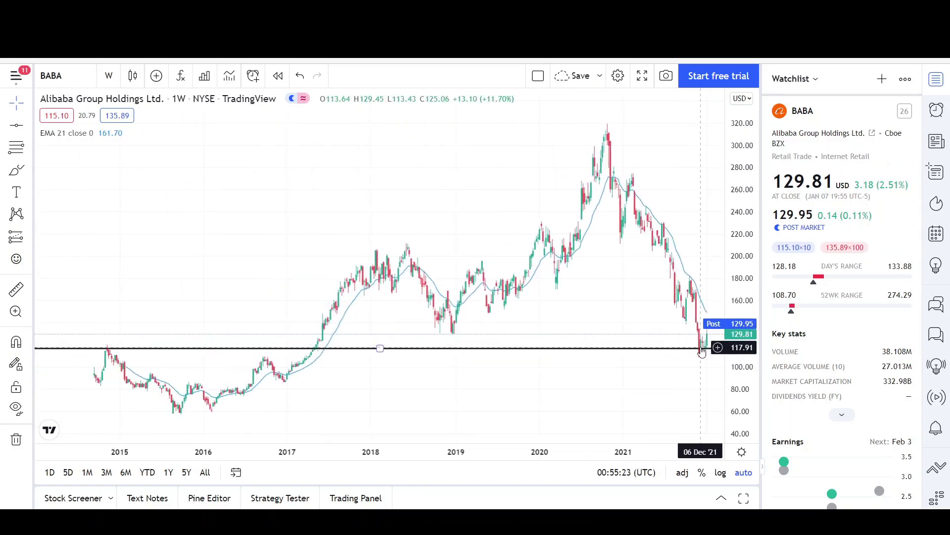
scroll(702, 350, "up", 5)
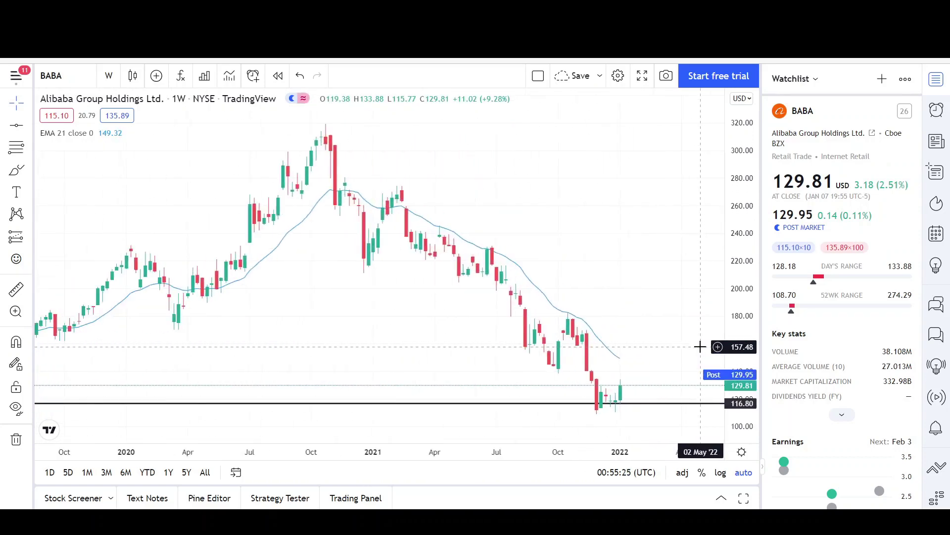
scroll(583, 403, "up", 3)
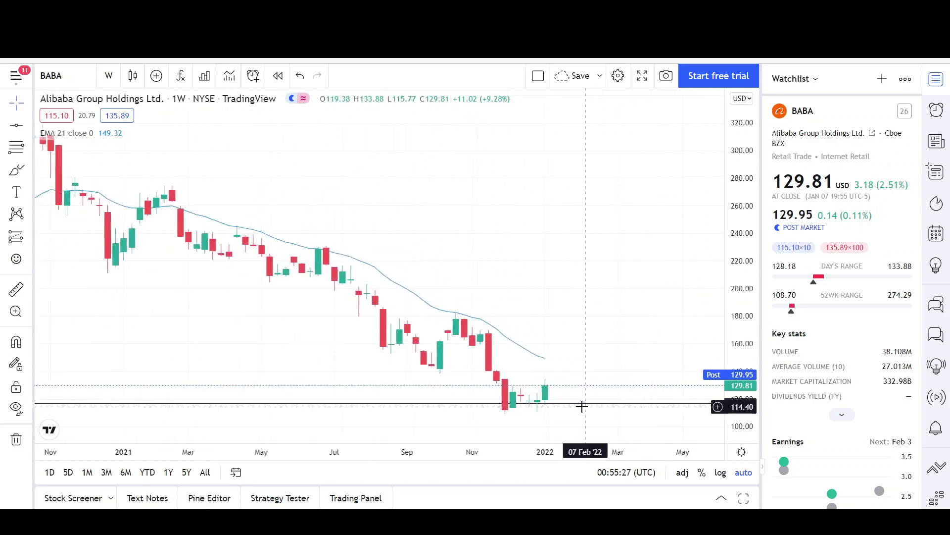
scroll(539, 343, "up", 3)
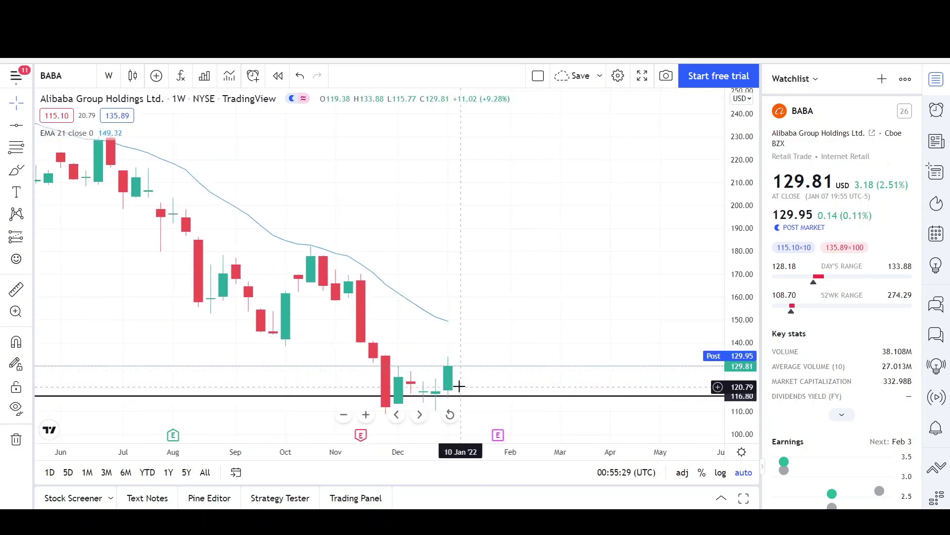
left_click(28, 126)
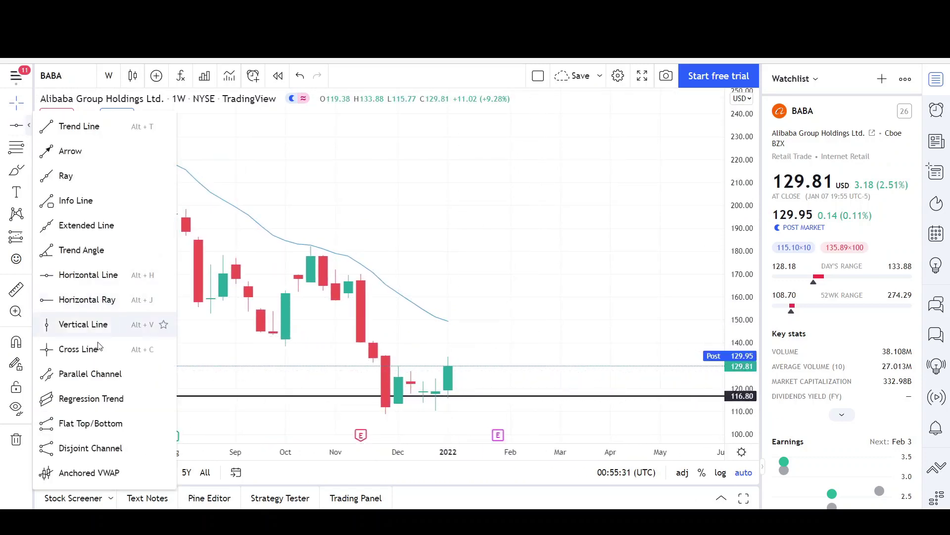
Step: Draw a parallel channel boxing the November-January candles between about 111.72 and 133.97
left_click(97, 377)
scroll(354, 349, "down", 1)
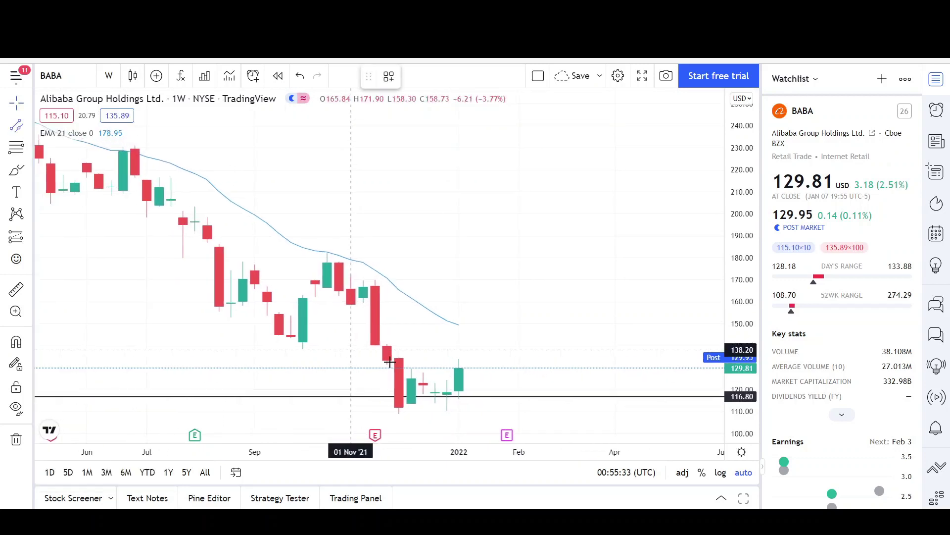
left_click(362, 358)
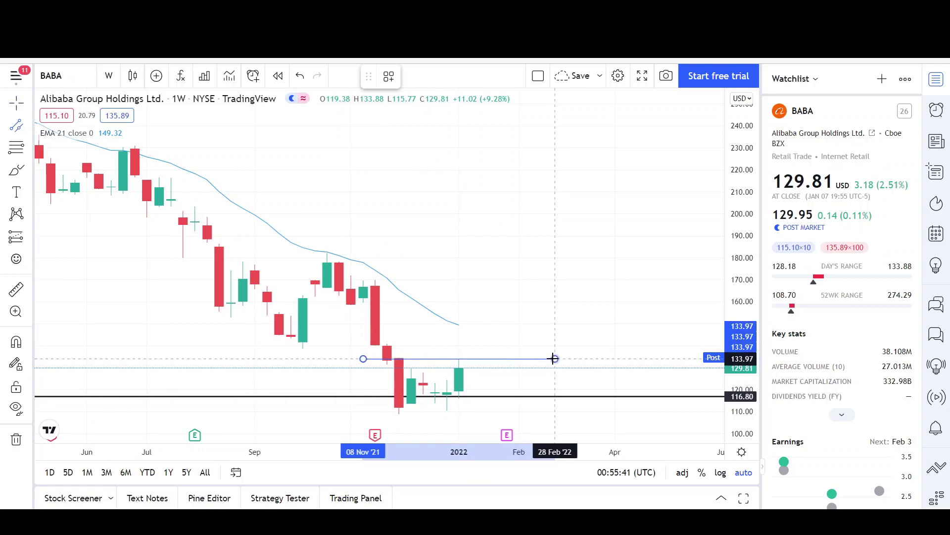
left_click(553, 359)
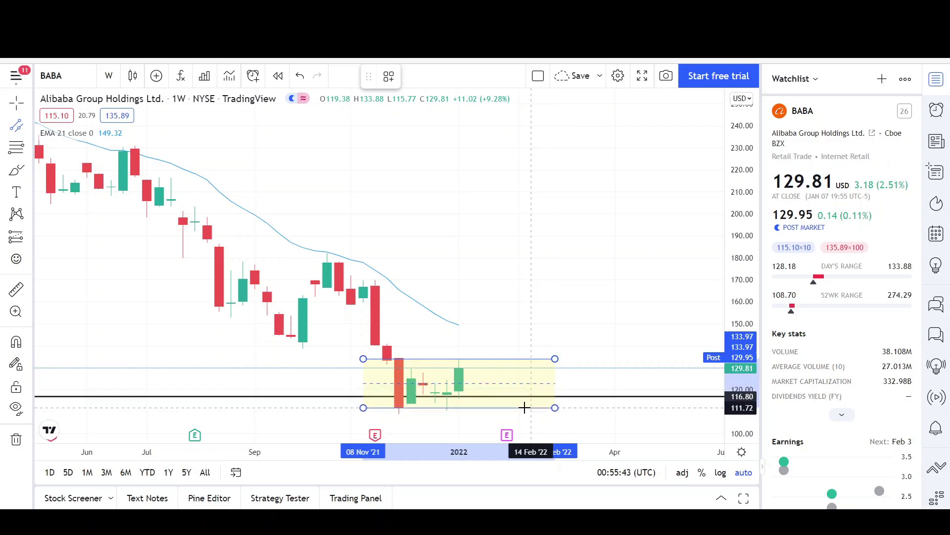
left_click(525, 408)
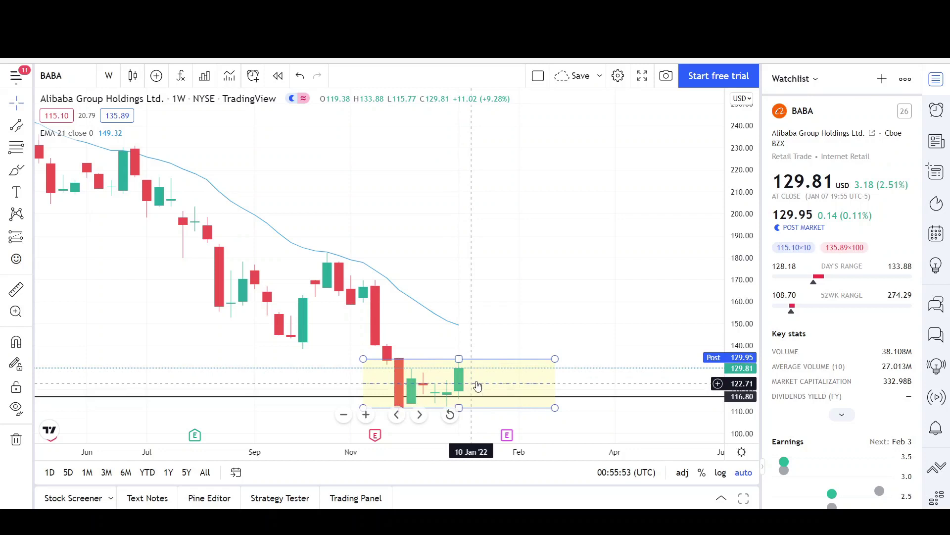
scroll(474, 372, "up", 3)
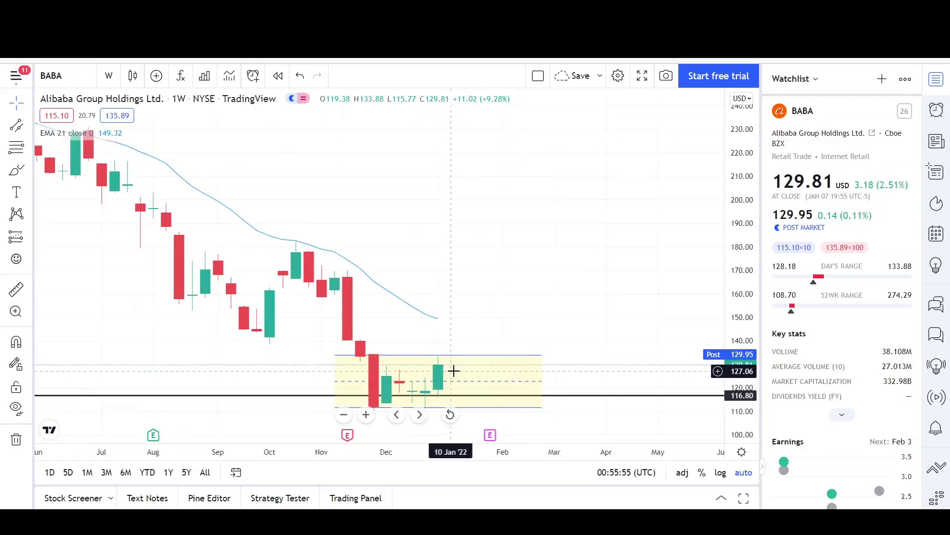
Step: With the Brush, sketch red paths from the latest candles: a rise toward 150, then a drop-and-rebound
left_click(17, 170)
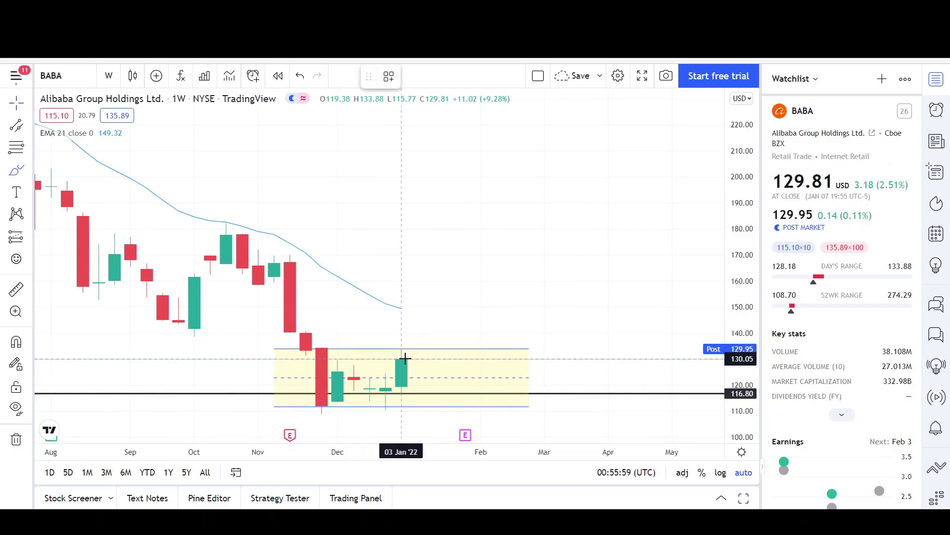
left_click_drag(402, 356, 415, 331)
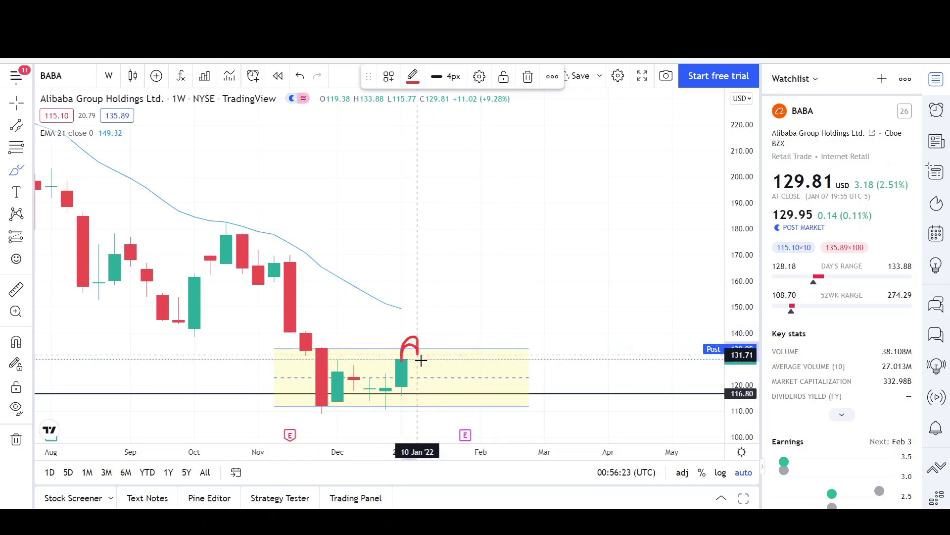
left_click_drag(424, 364, 450, 304)
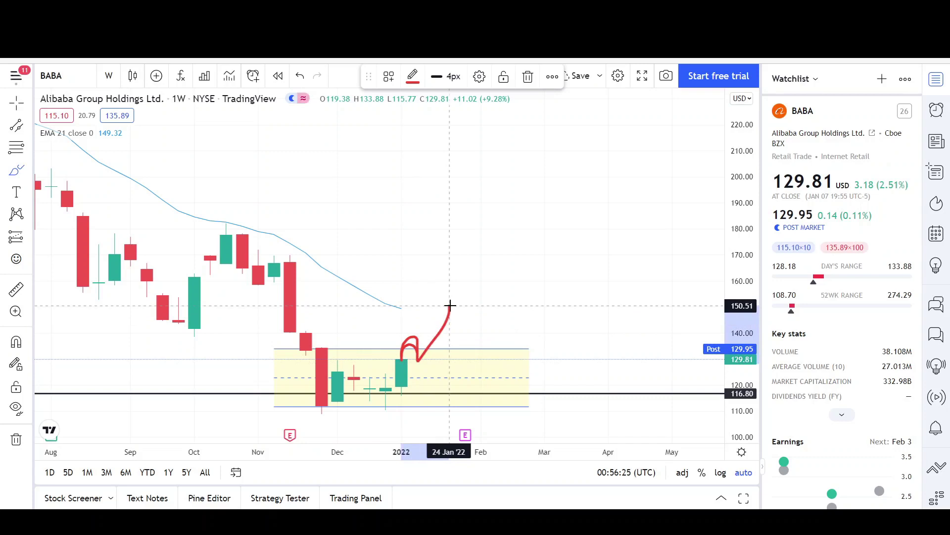
mouse_move(403, 350)
left_mouse_down()
mouse_move(421, 365)
mouse_move(425, 405)
left_mouse_up()
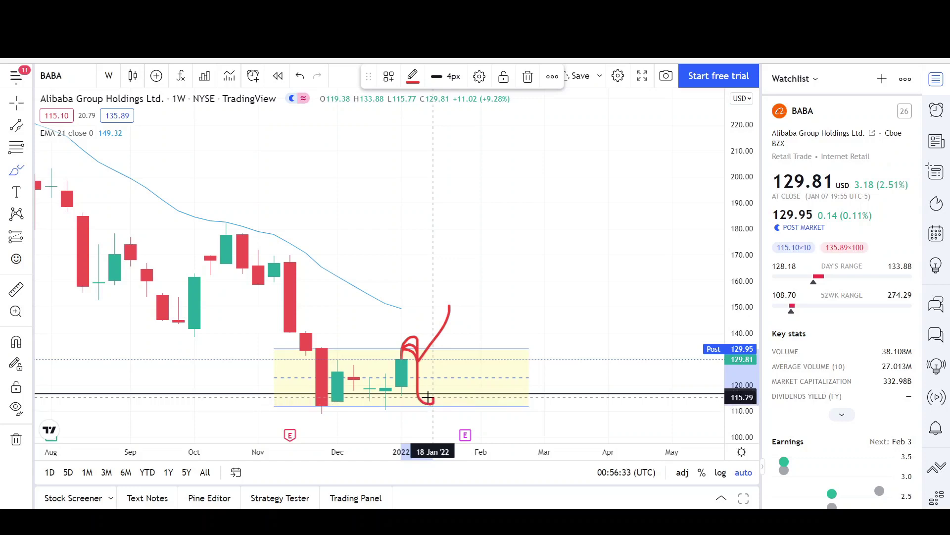
left_click_drag(429, 394, 465, 345)
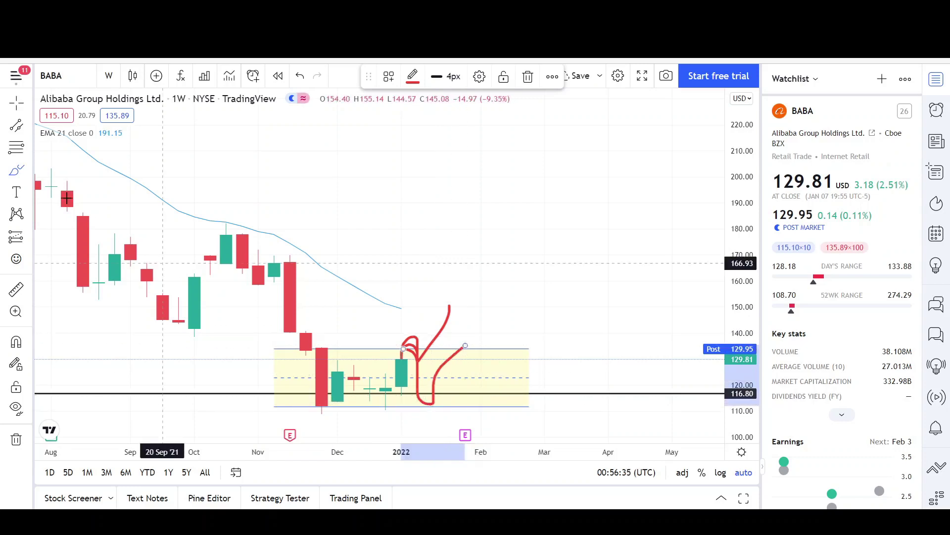
Step: Draw a red curve along the channel's lower left and a base line under the lows
left_click(28, 170)
mouse_move(305, 391)
left_mouse_down()
mouse_move(327, 420)
mouse_move(367, 391)
mouse_move(381, 421)
left_mouse_up()
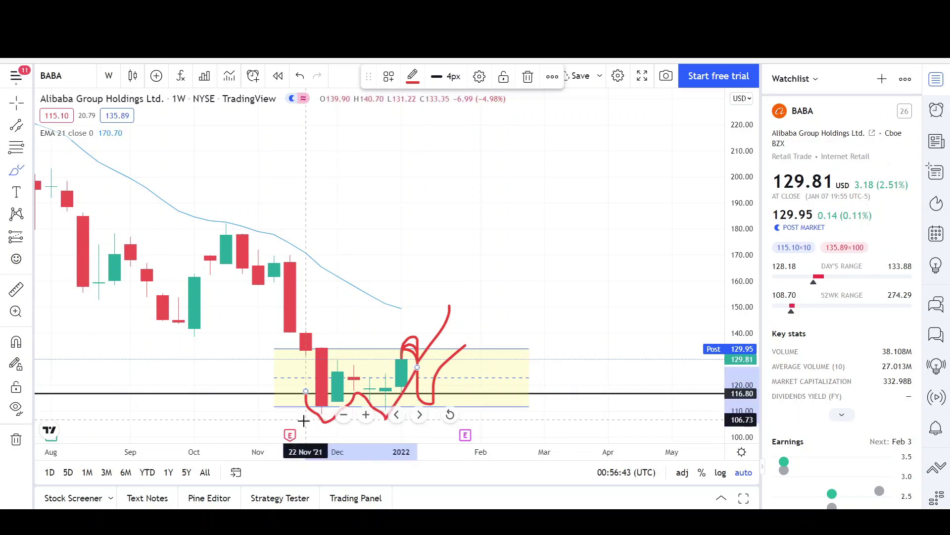
left_click_drag(308, 421, 401, 414)
Step: Sketch a red W high above the channel with a neckline near 185, a peak near 220, and a circled retest
mouse_move(443, 140)
left_mouse_down()
mouse_move(525, 218)
mouse_move(550, 155)
mouse_move(580, 232)
mouse_move(626, 123)
left_mouse_up()
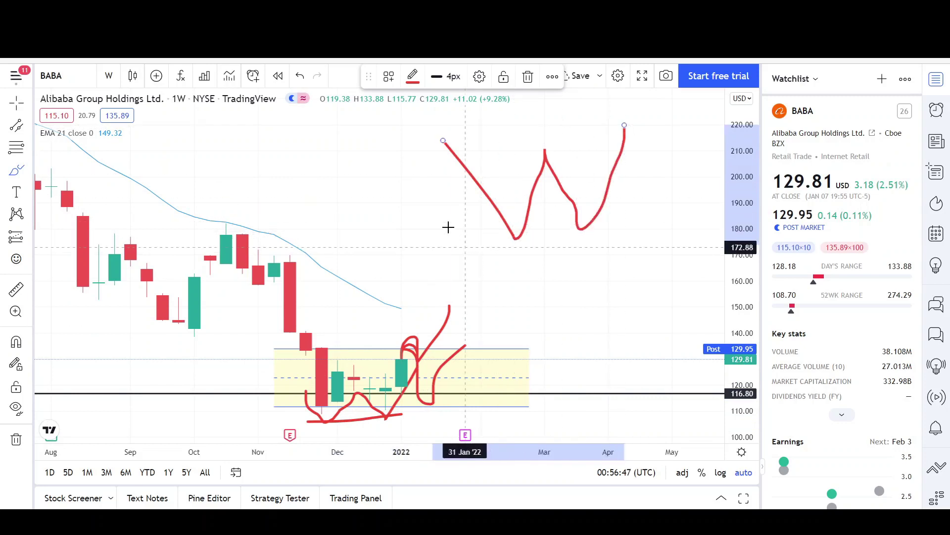
left_click_drag(460, 225, 622, 218)
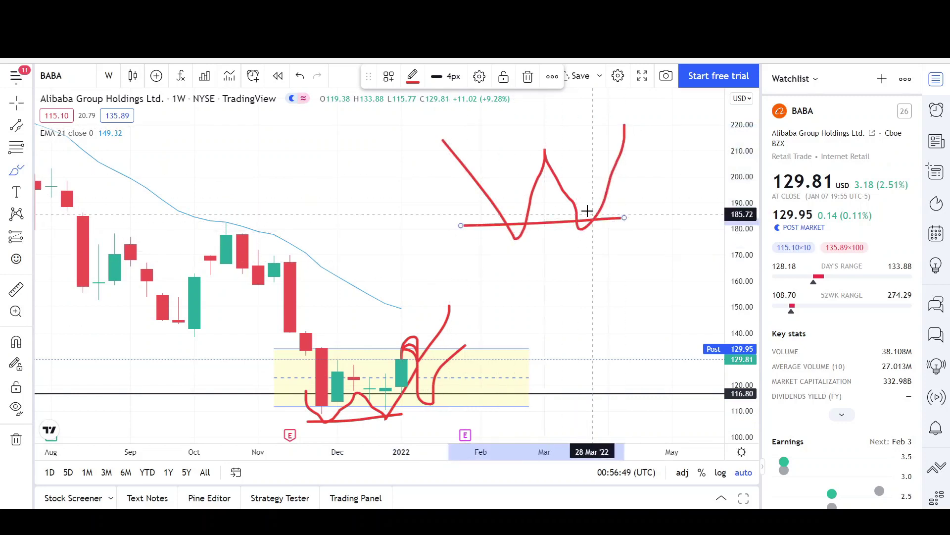
mouse_move(625, 124)
left_mouse_down()
mouse_move(661, 193)
mouse_move(694, 210)
mouse_move(704, 148)
left_mouse_up()
left_click_drag(664, 205, 671, 206)
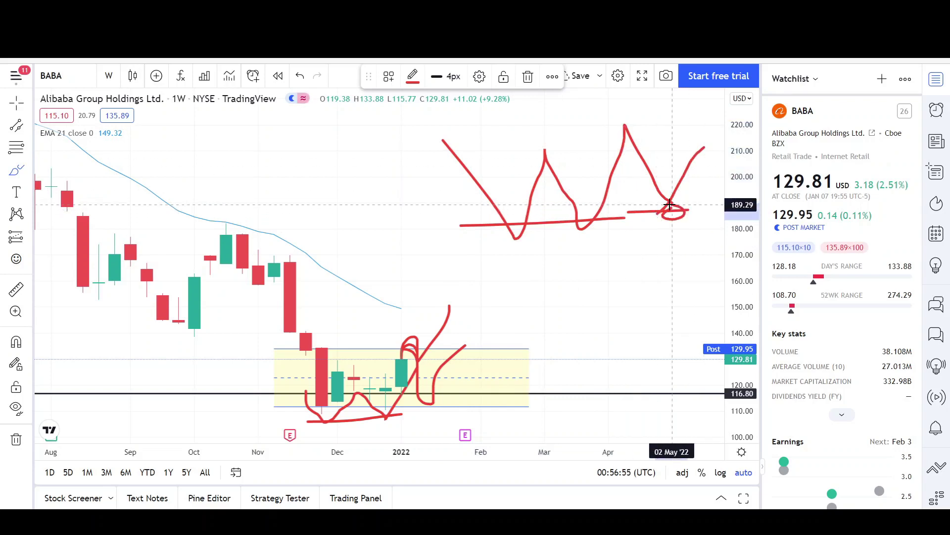
scroll(465, 253, "up", 1)
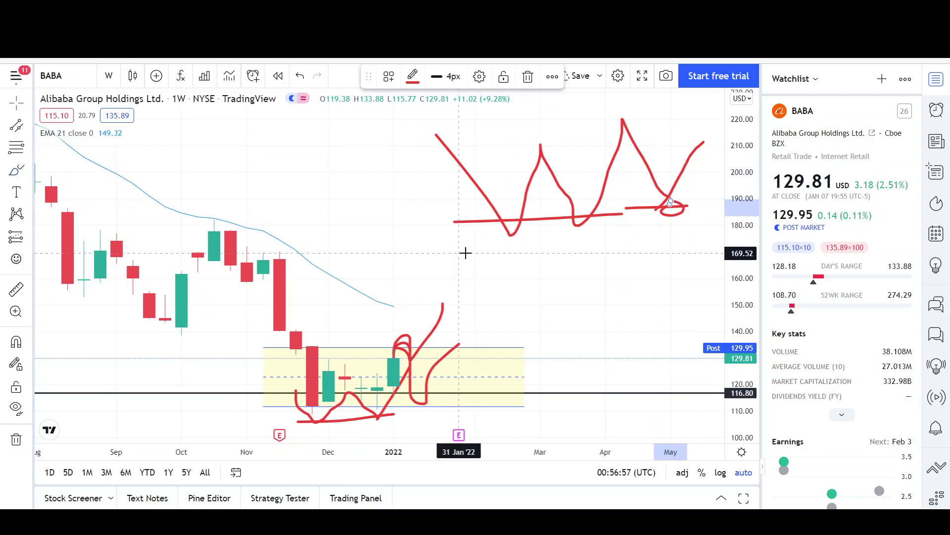
Step: Remove all drawings from the chart's right-click menu, leaving only the candles and the 21 EMA
right_click(465, 253)
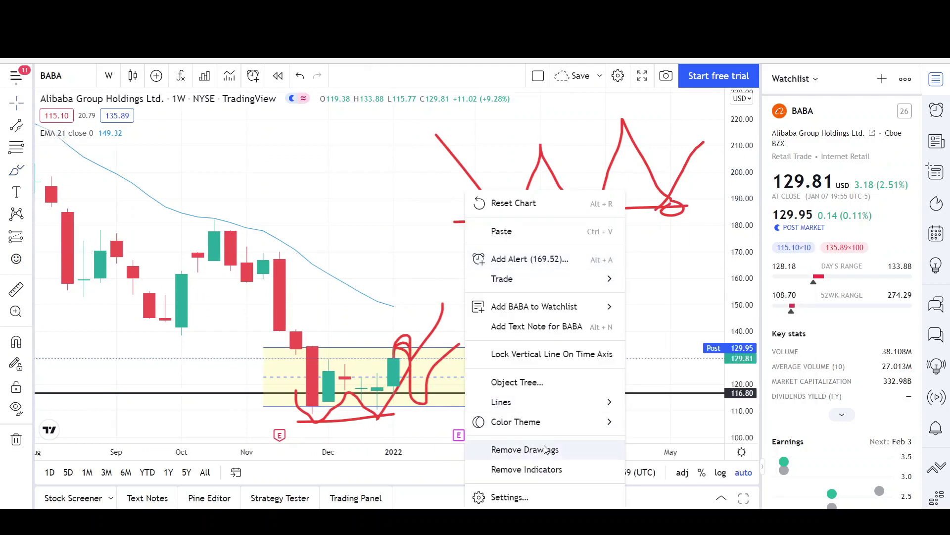
left_click(525, 447)
scroll(489, 332, "down", 1)
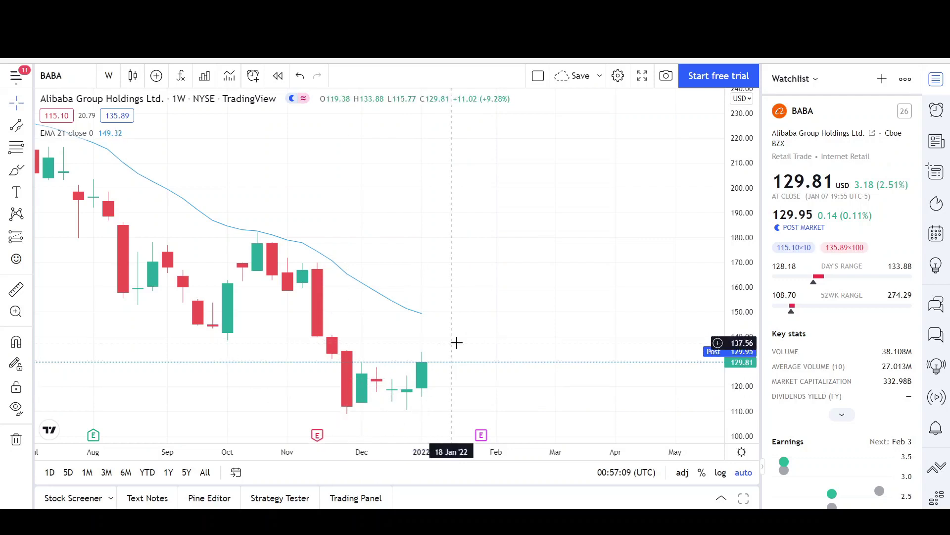
scroll(456, 341, "up", 3)
scroll(485, 302, "down", 3)
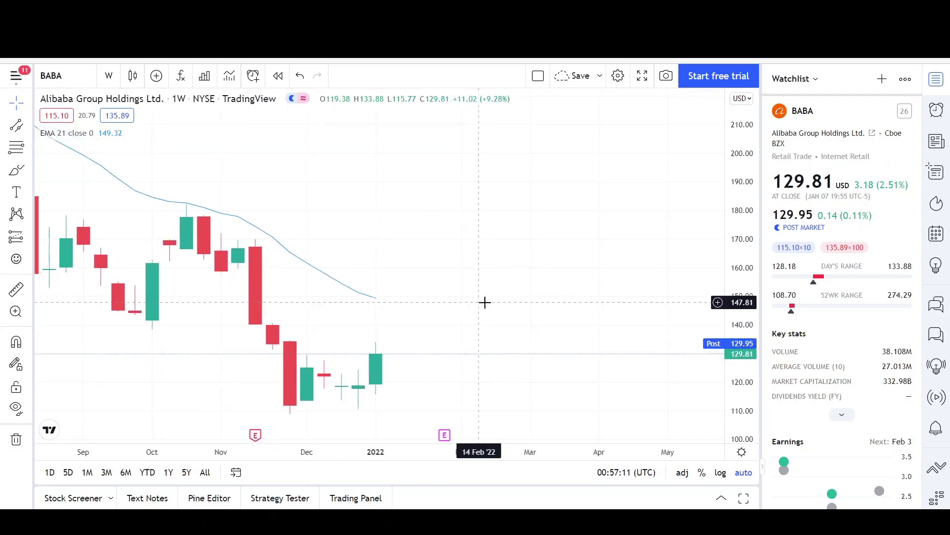
scroll(491, 337, "down", 1)
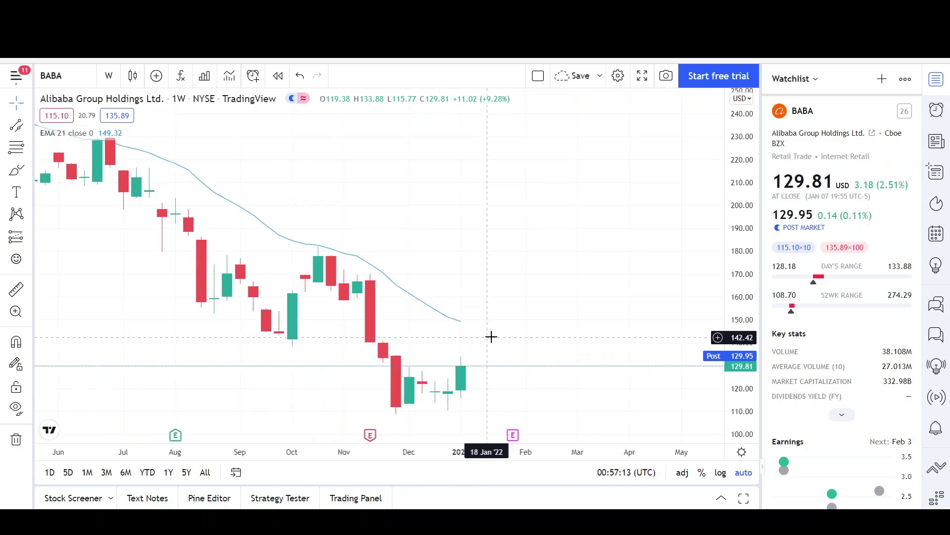